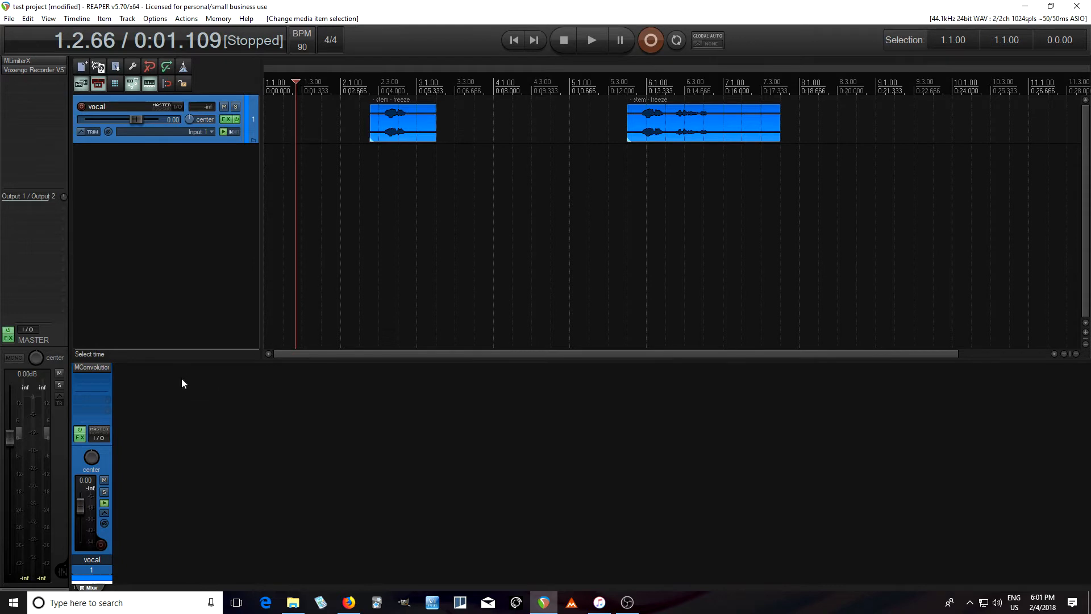
Load the Default preset in the vocal track's MConvolutionMB and select the Rhythmic impulse folder, using Electric A.flac
left_click(89, 368)
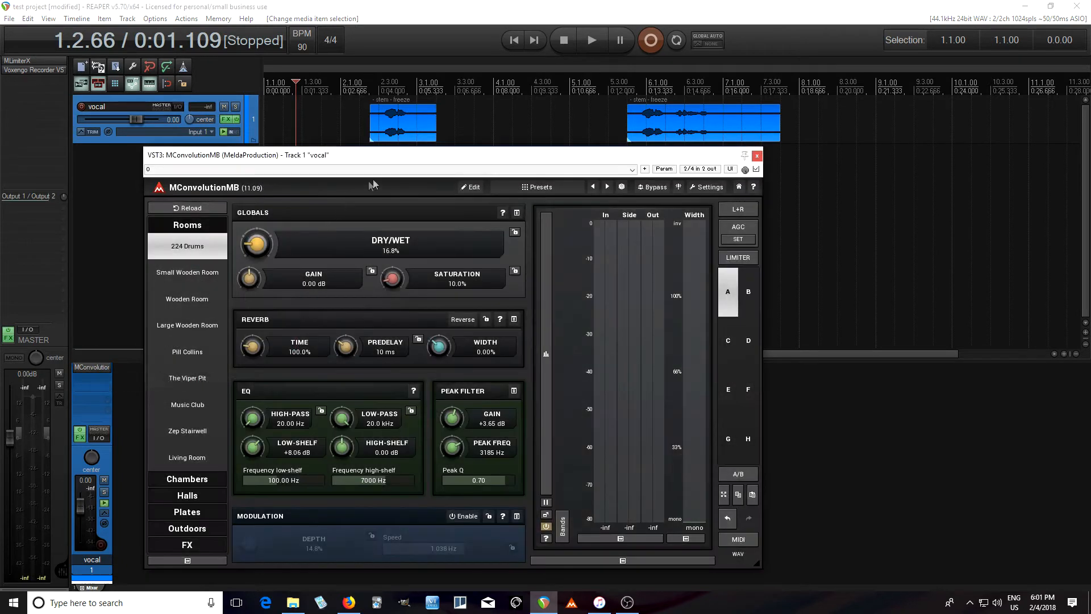
left_click_drag(406, 159, 500, 160)
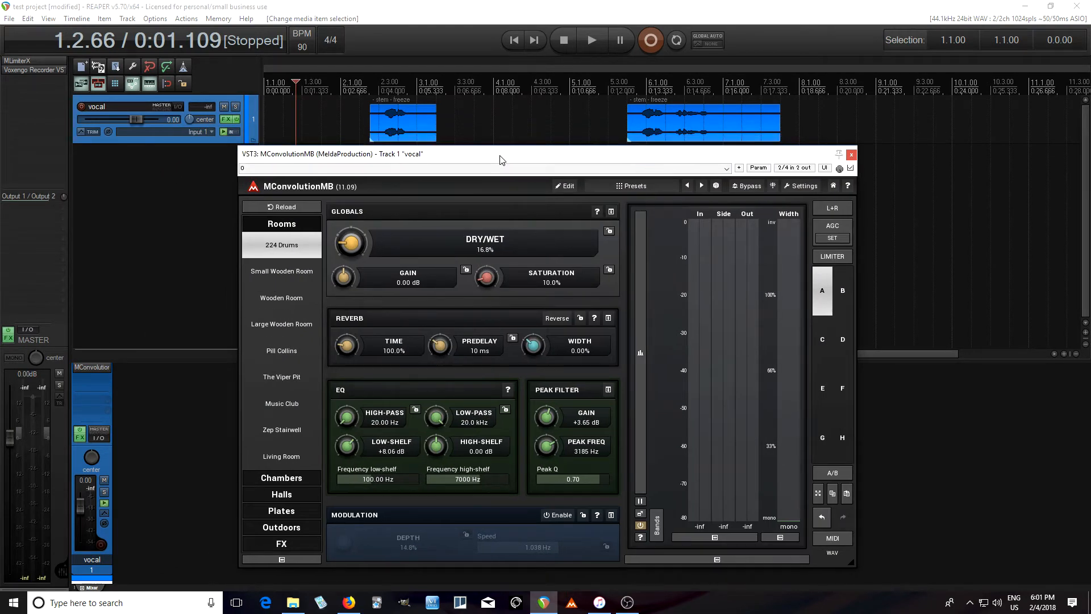
left_click(638, 191)
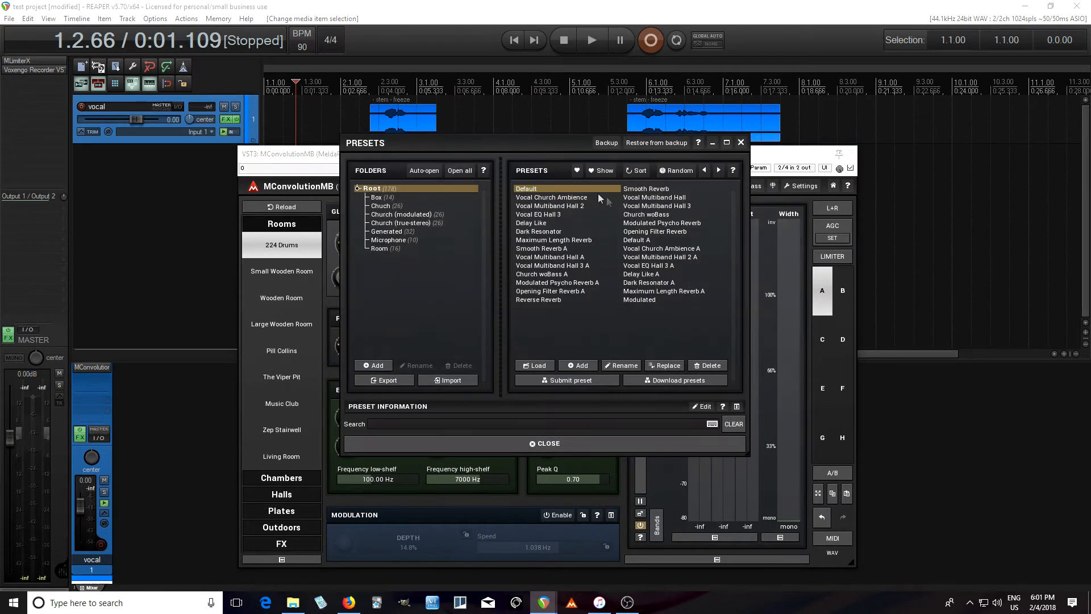
left_click(568, 187)
left_click(576, 442)
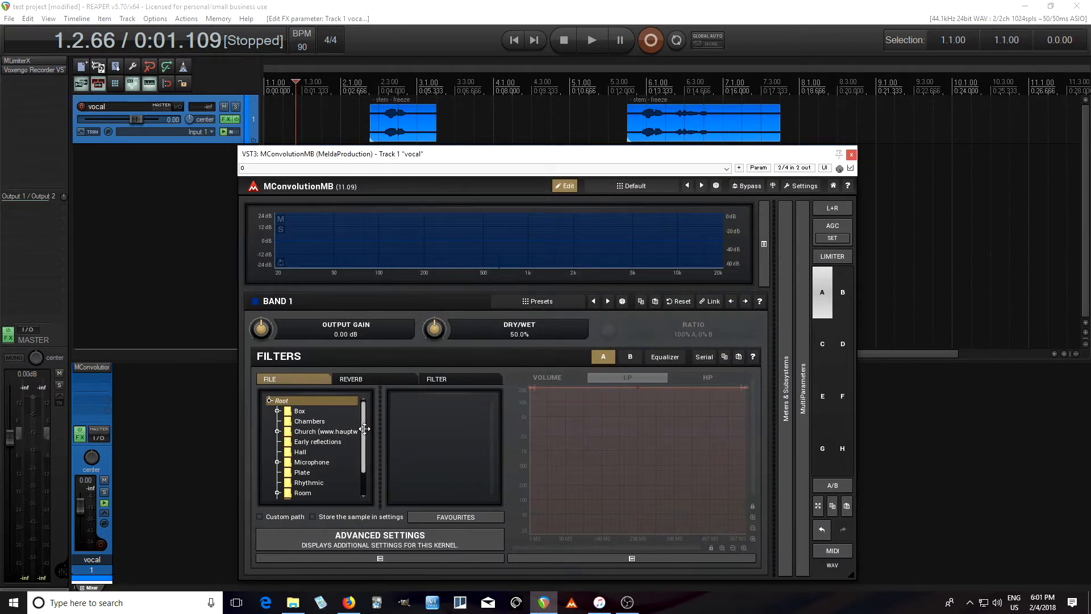
left_click_drag(364, 432, 364, 453)
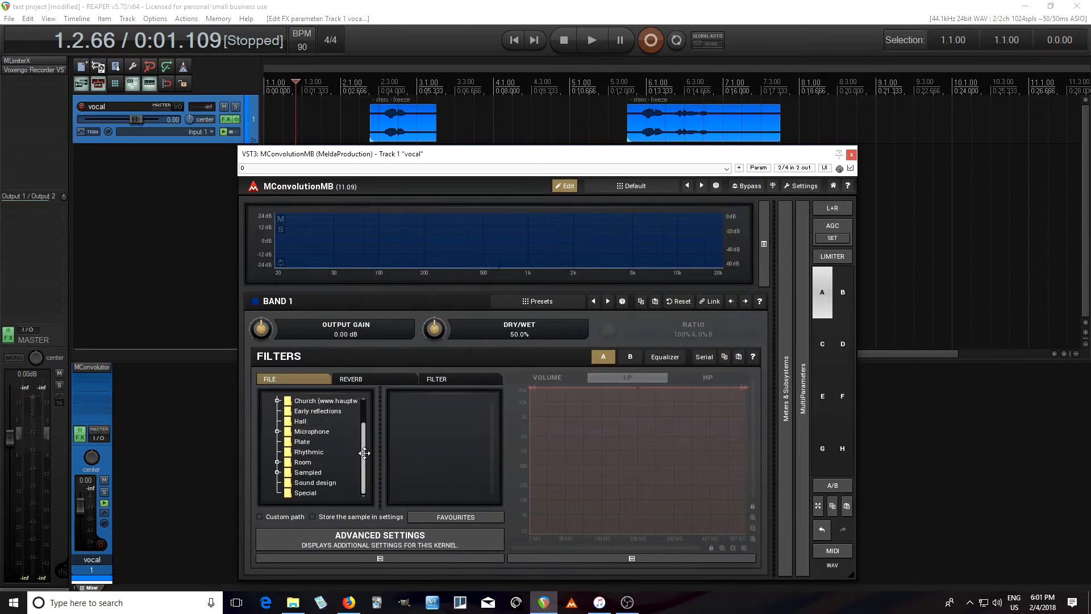
left_click(314, 452)
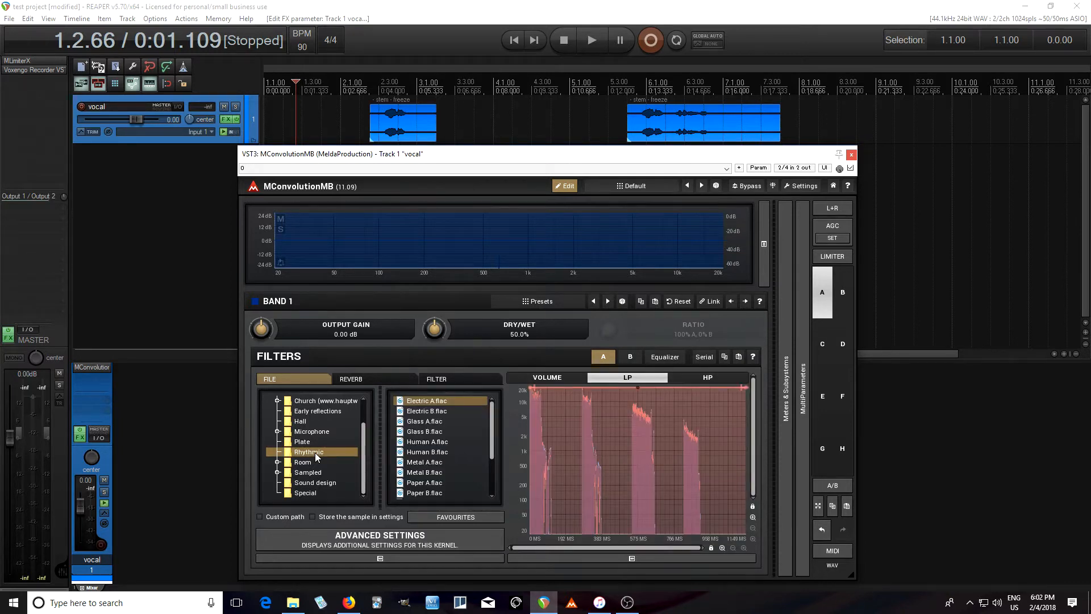
Bypass MConvolutionMB and play the first vocal clip to hear it dry
left_click(748, 186)
left_click(375, 137)
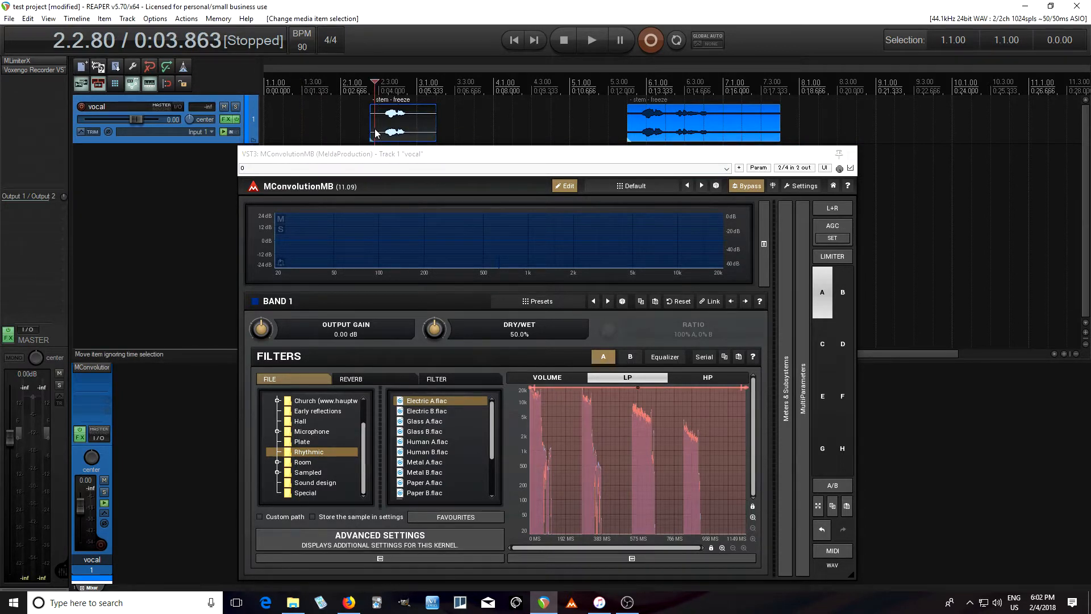
left_click(588, 45)
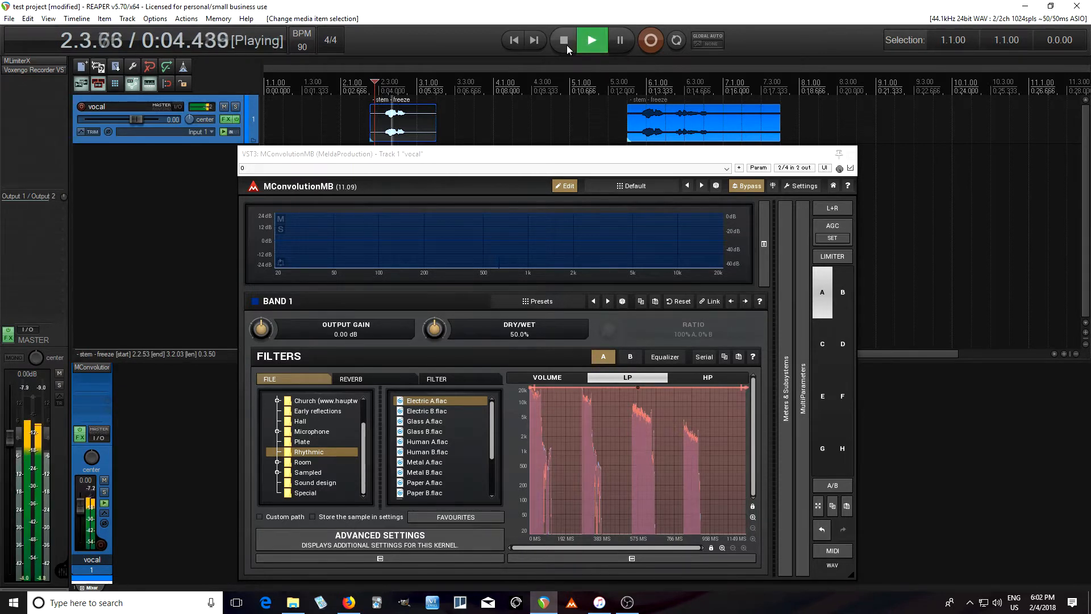
left_click(566, 44)
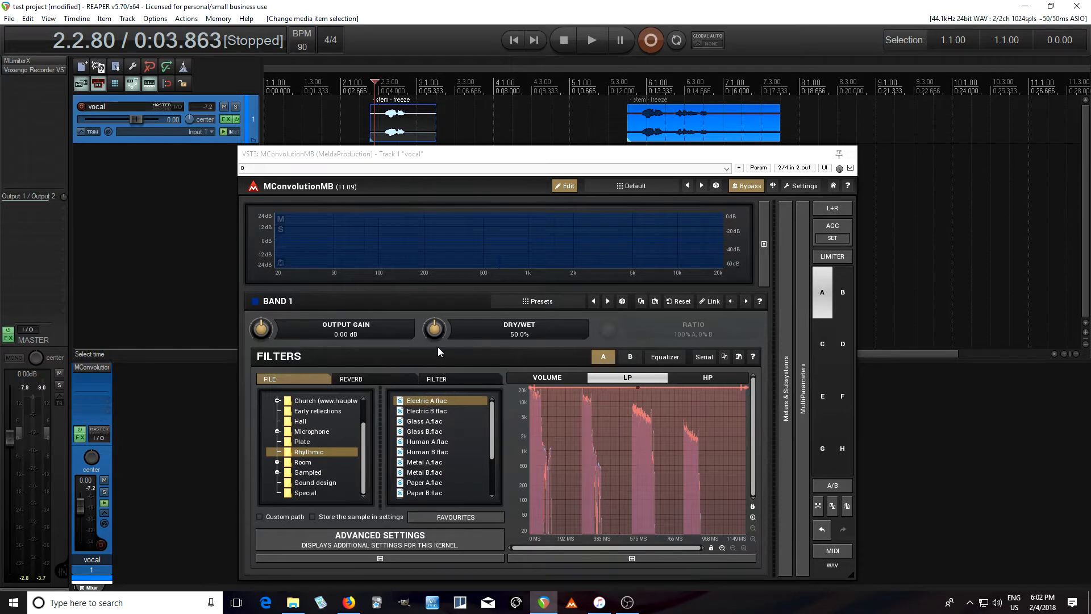
Set Band 1's dry/wet to 100% and play the vocal clip through Electric A.flac with the effect active
left_click_drag(436, 338, 435, 312)
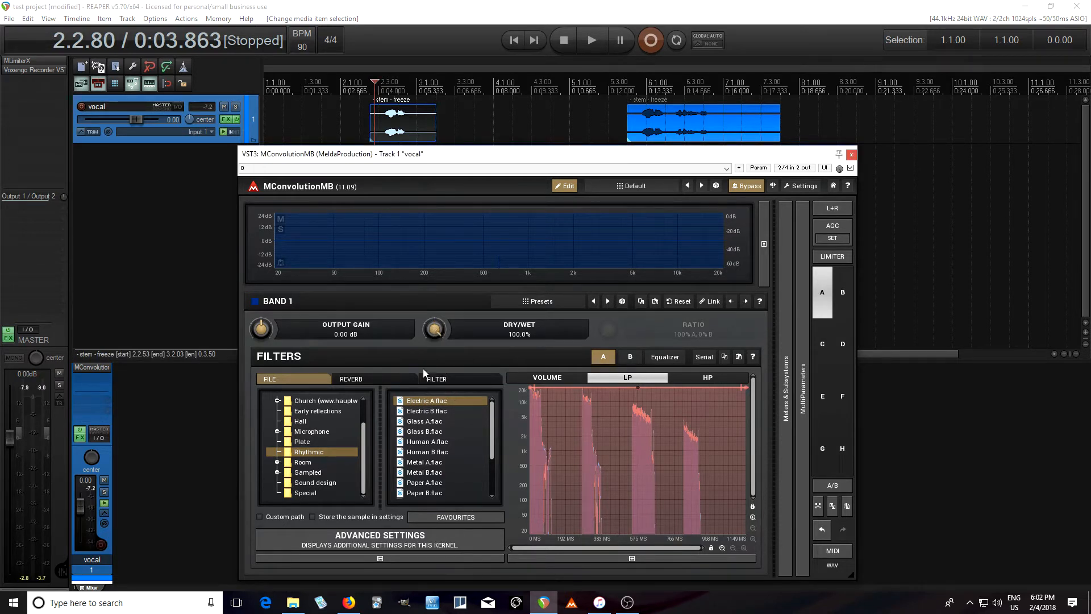
left_click(595, 46)
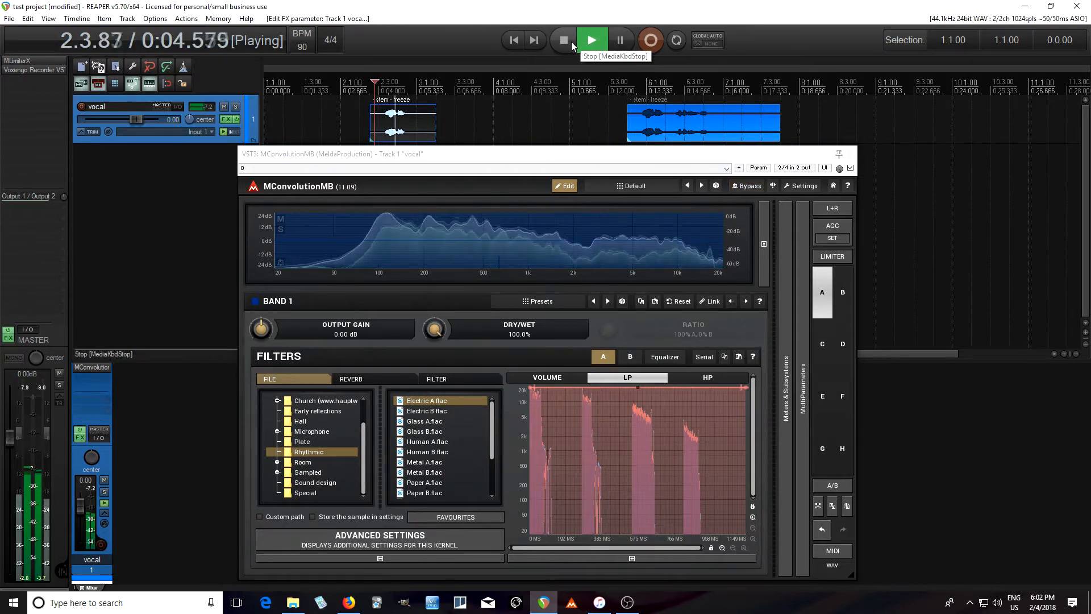
left_click(571, 42)
Select the Glass B.flac impulse and audition the vocal clip through it
left_click(436, 434)
left_click(592, 41)
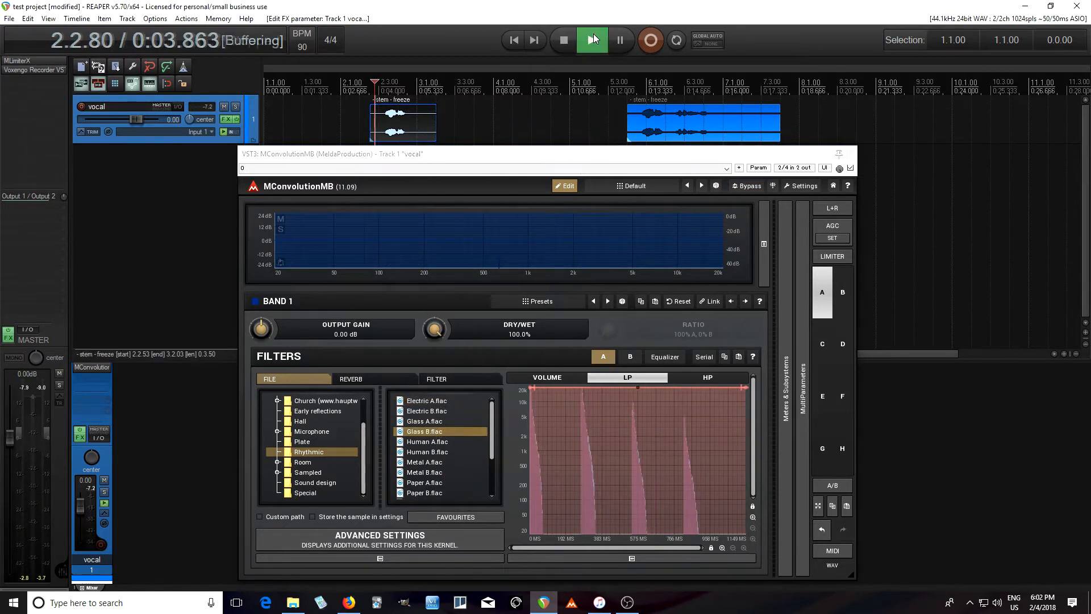
left_click(562, 44)
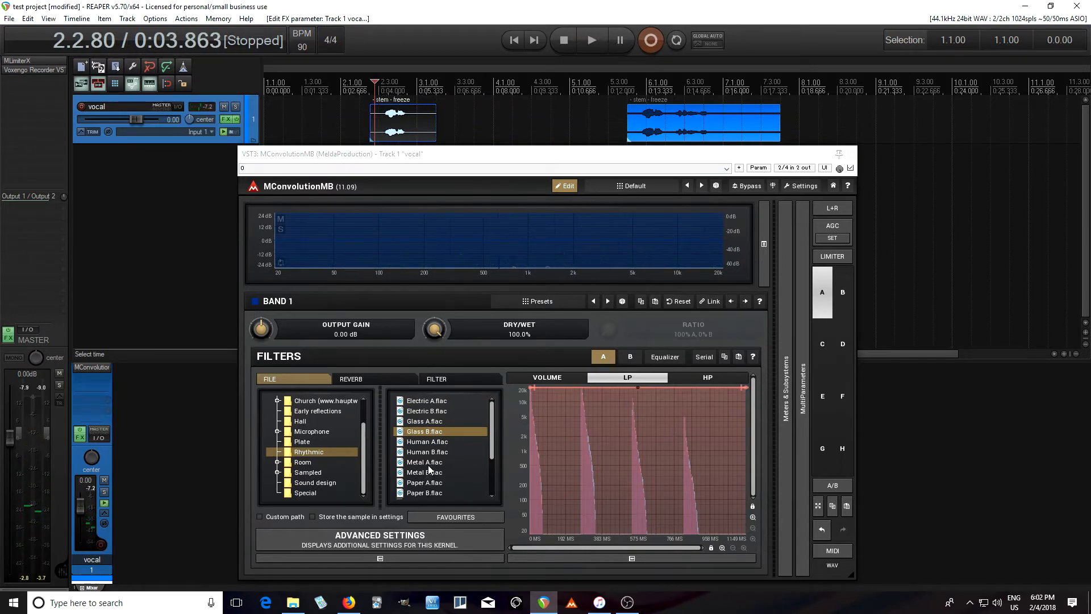
Select the Metal A.flac impulse and audition the vocal clip through it
left_click(428, 463)
left_click(592, 45)
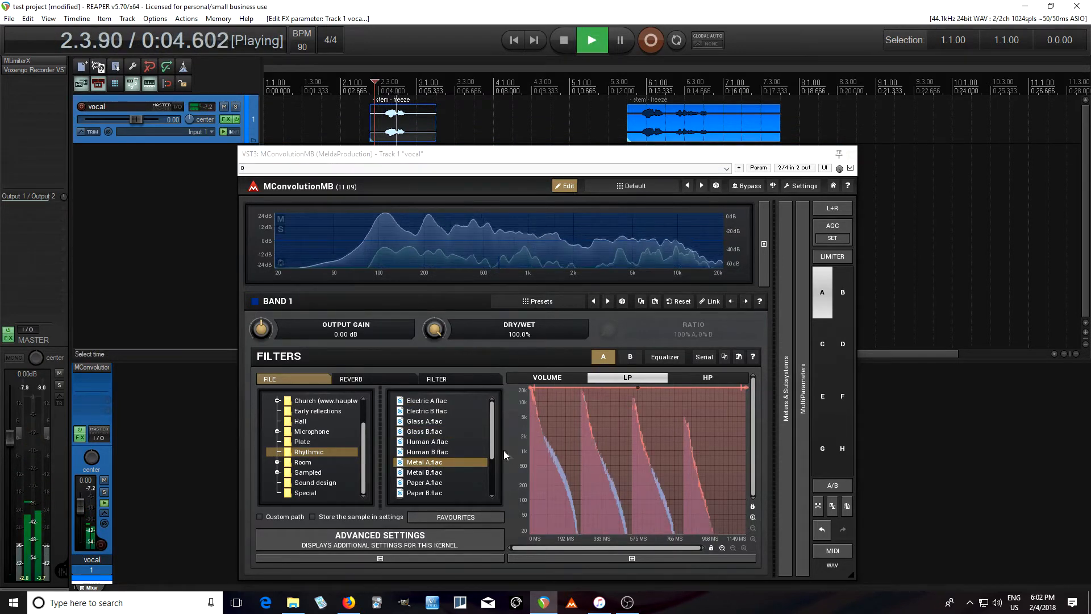
scroll(493, 434, "down", 2)
key("space")
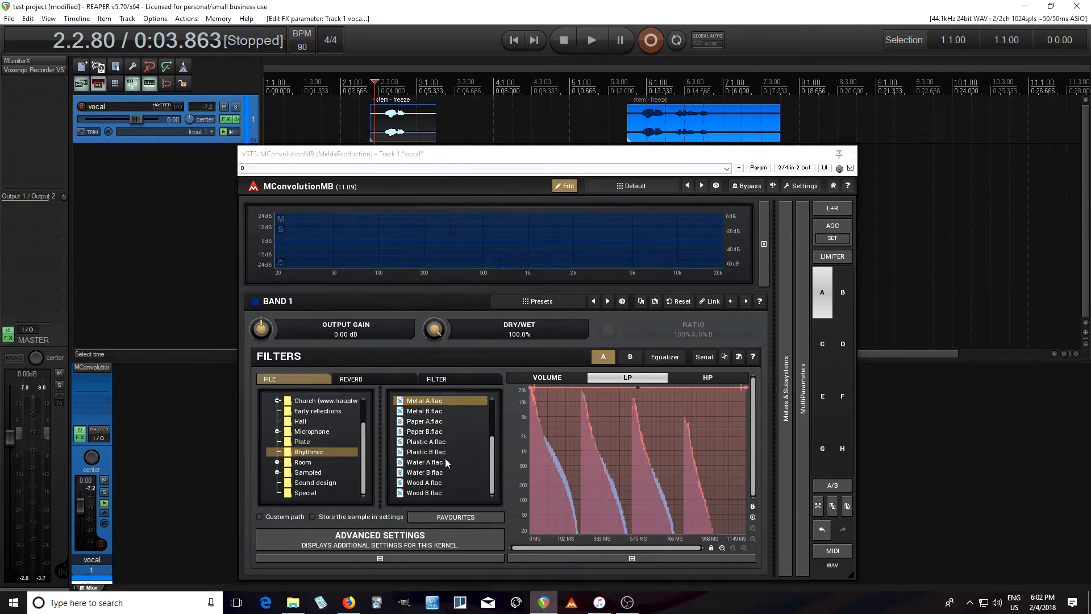
Select the Water A.flac impulse and audition the vocal clip through it
left_click(429, 464)
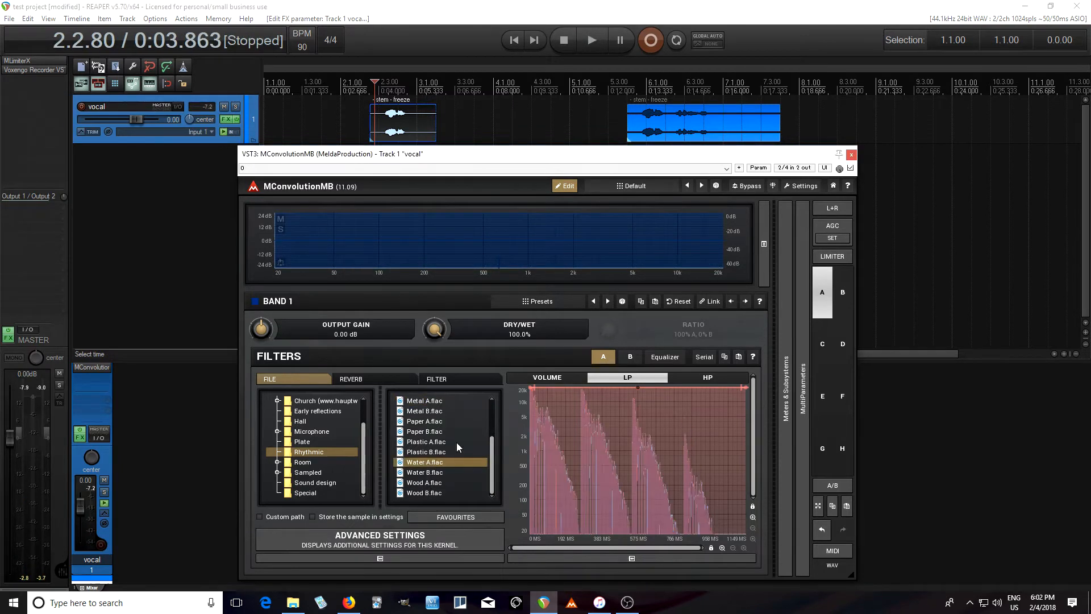
left_click(592, 41)
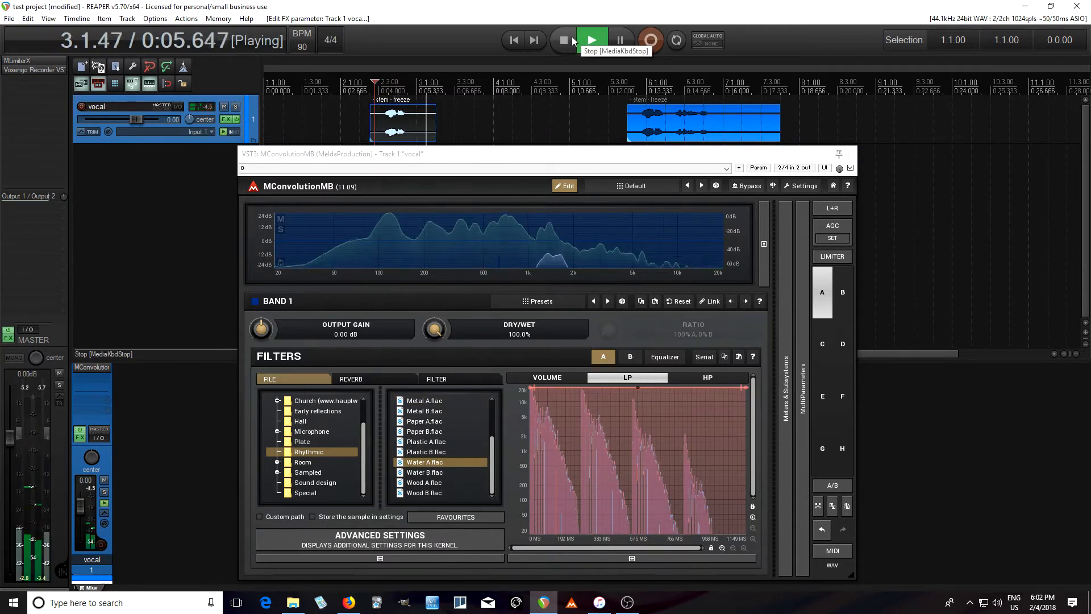
left_click(564, 40)
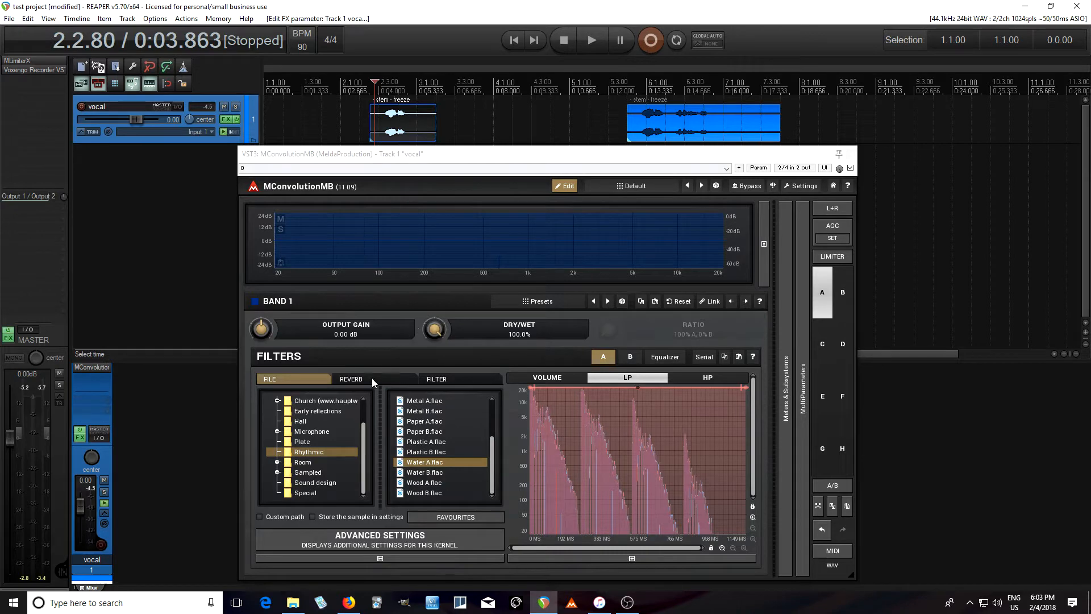
Switch filter A to the Reverb generator in Hall 1 mode, disable decay, audition the clip, and set dampening to 0%
left_click(355, 380)
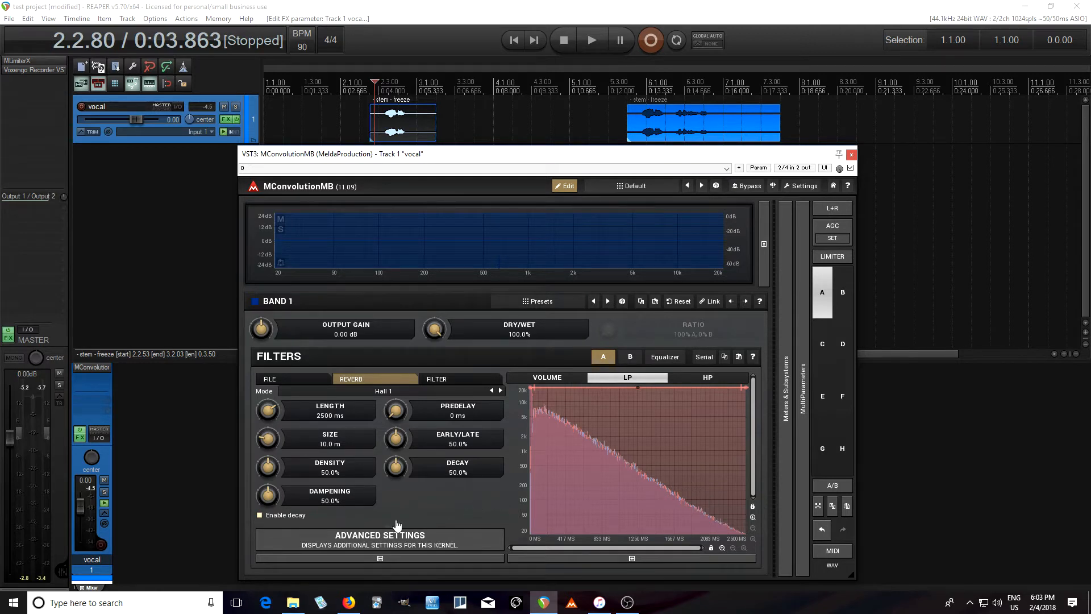
left_click(276, 519)
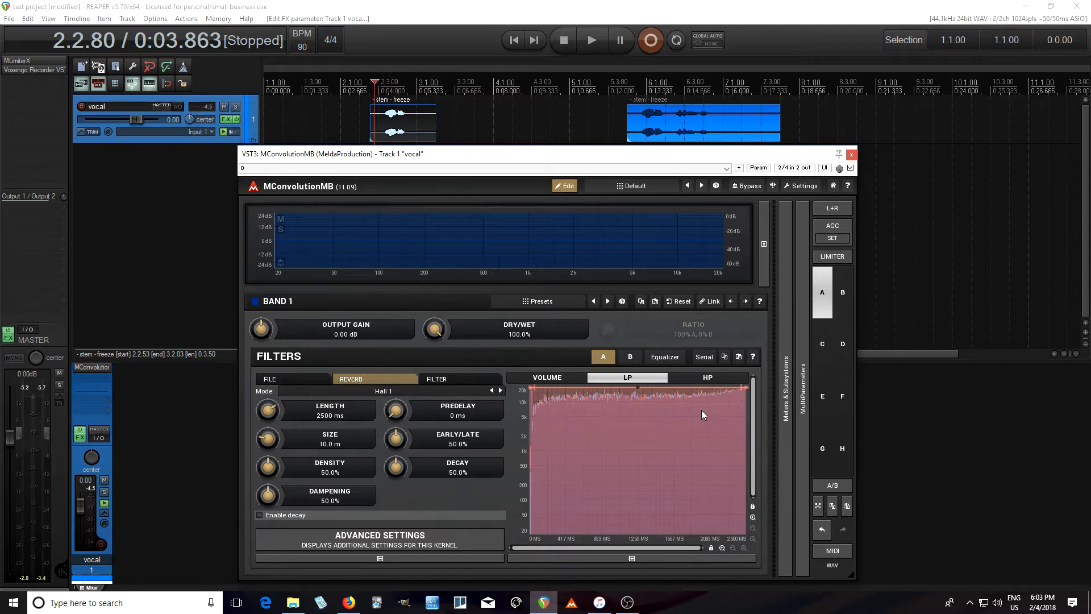
left_click(598, 50)
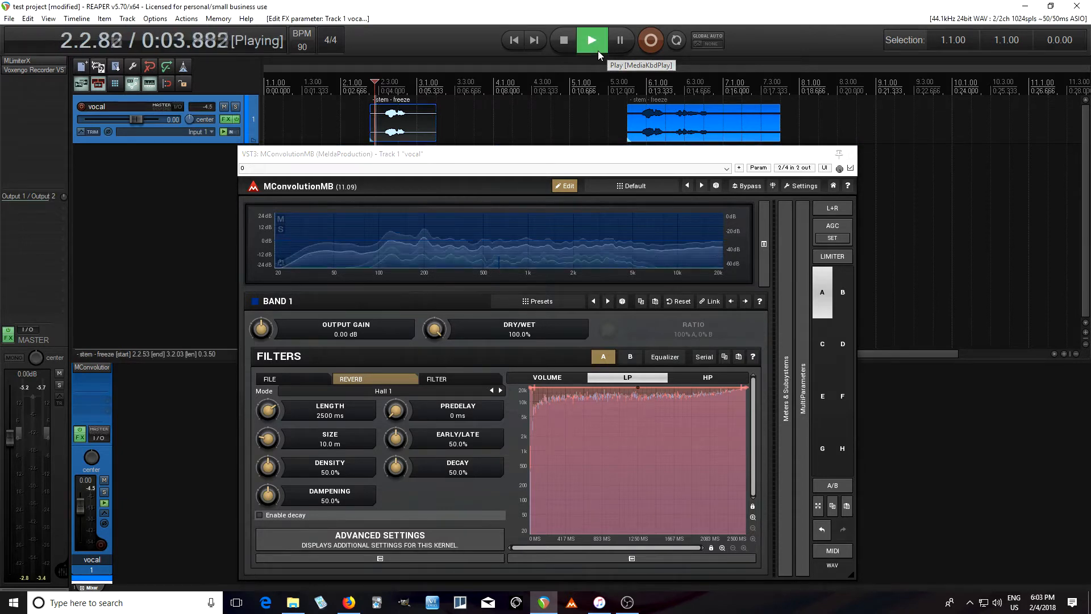
left_click(569, 50)
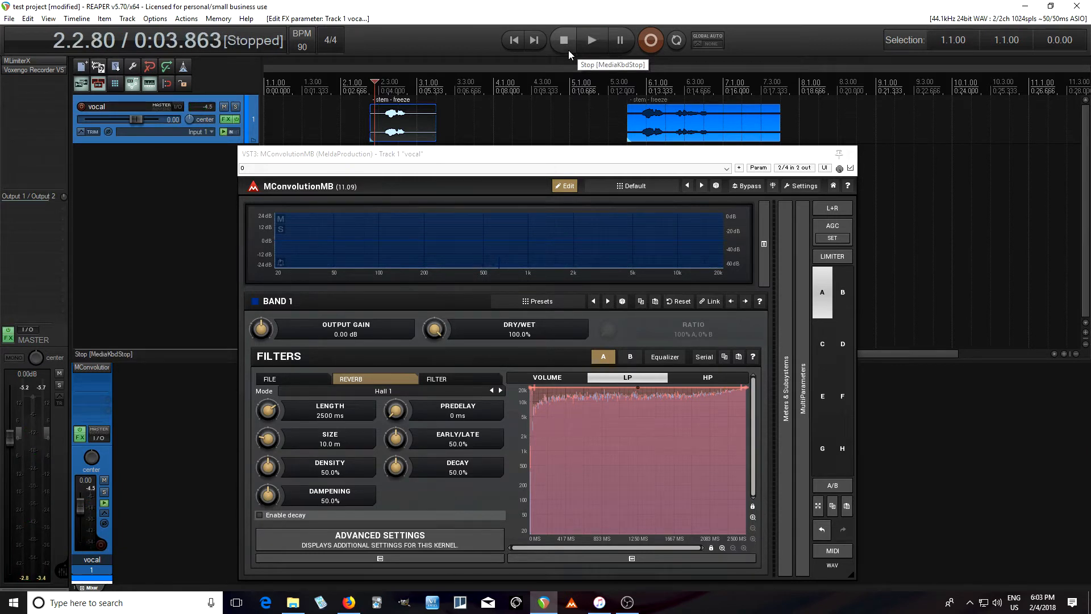
left_click_drag(268, 495, 268, 540)
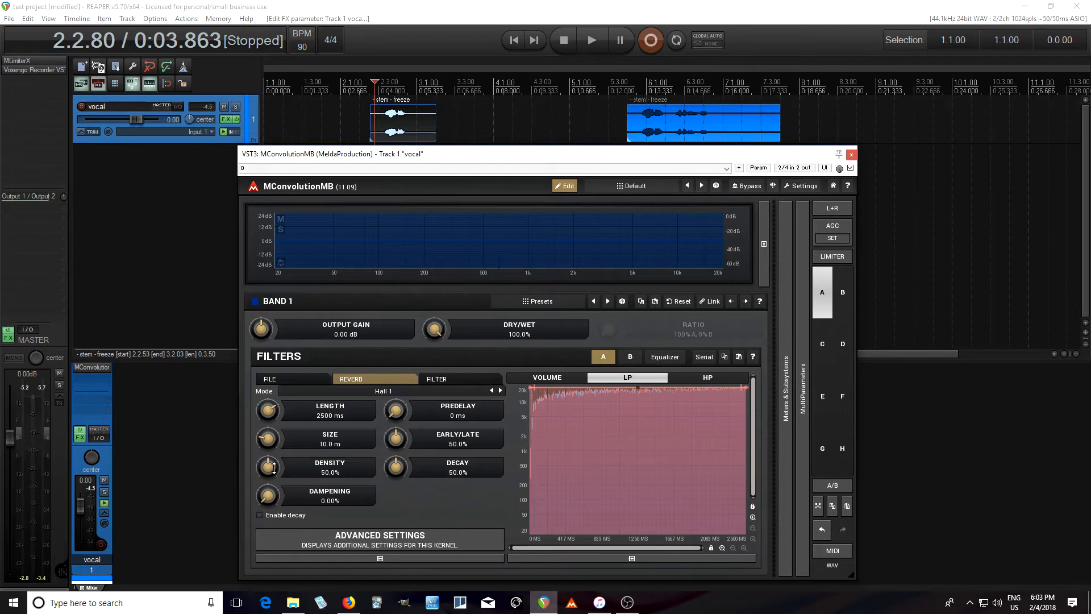
Show filter A's volume envelope and set the curvature of all its points to Mode 1
left_click(544, 381)
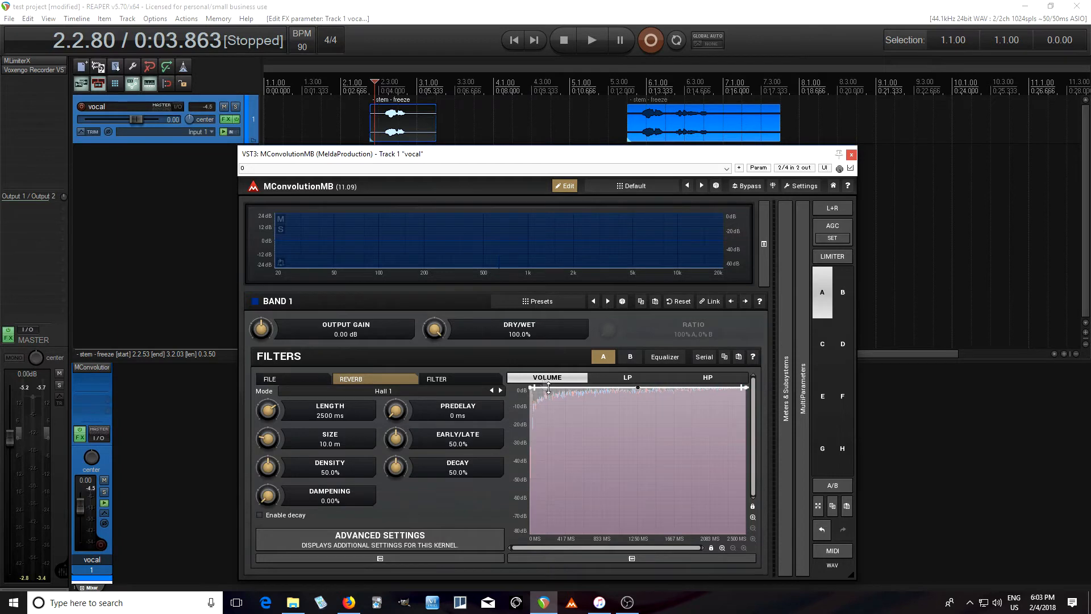
right_click(631, 436)
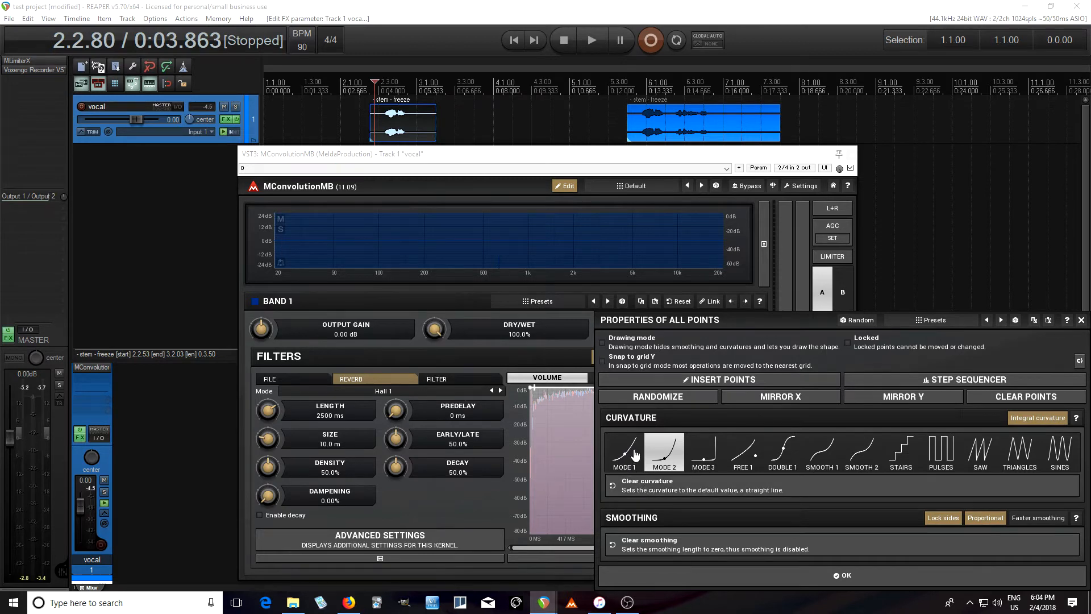
left_click(807, 575)
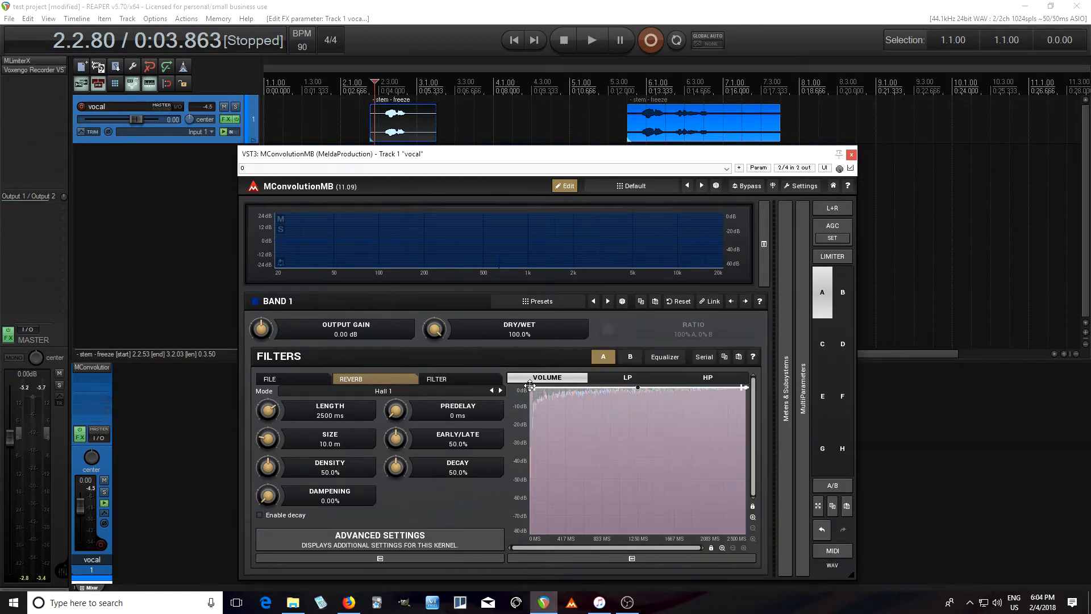
Try a slightly curved volume envelope rising from about -25 dB to 0 dB, audition it, and return the start point to 0 dB
left_click_drag(529, 386, 531, 456)
mouse_move(638, 421)
left_mouse_down()
mouse_move(626, 389)
mouse_move(637, 475)
mouse_move(617, 426)
left_mouse_up()
left_click_drag(529, 456, 531, 434)
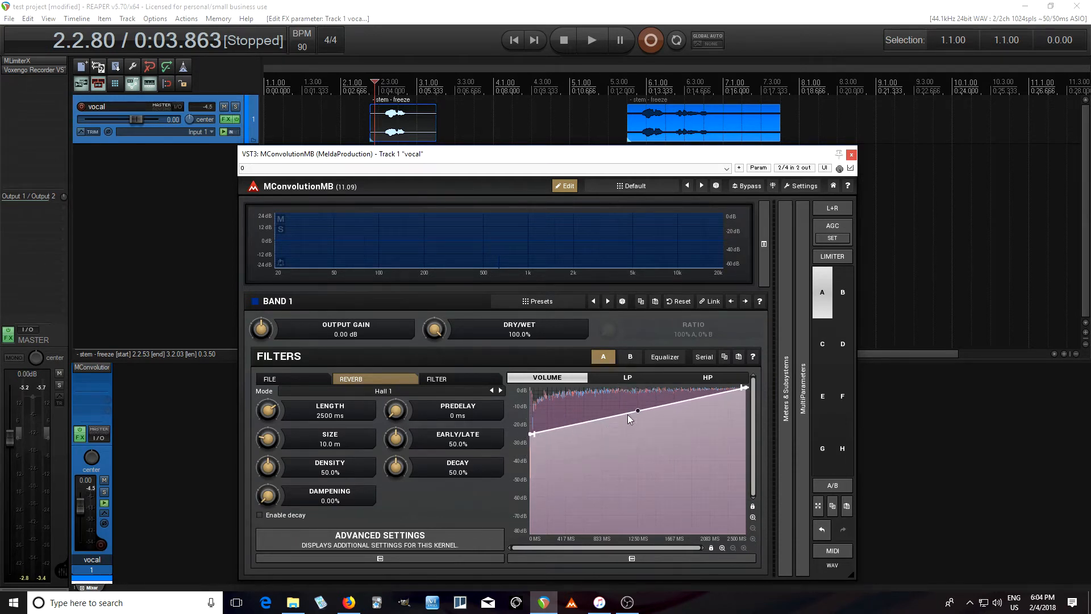
left_click_drag(638, 410, 632, 384)
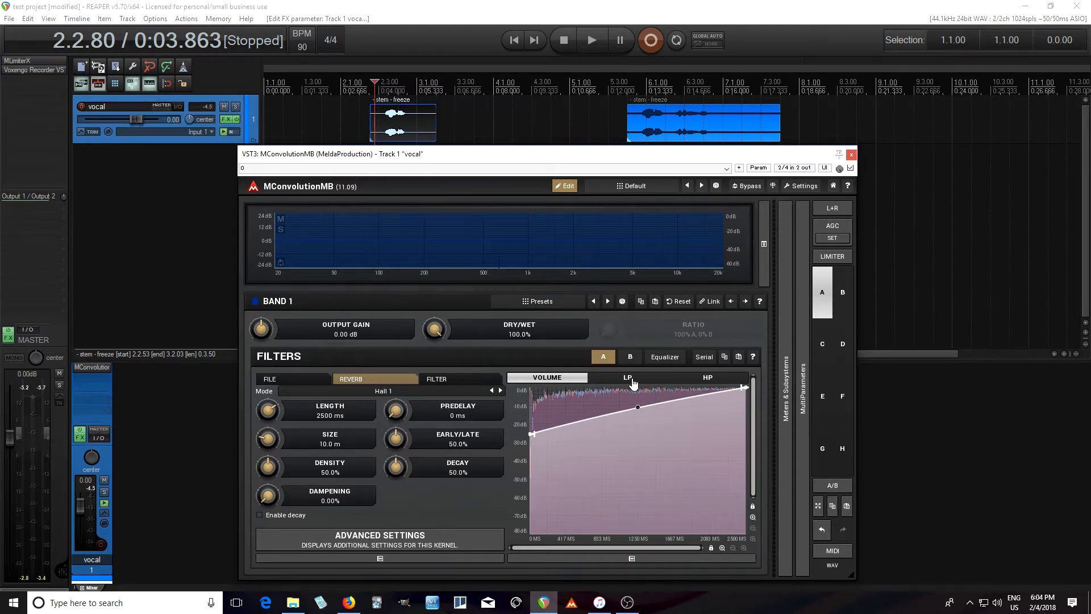
left_click(591, 40)
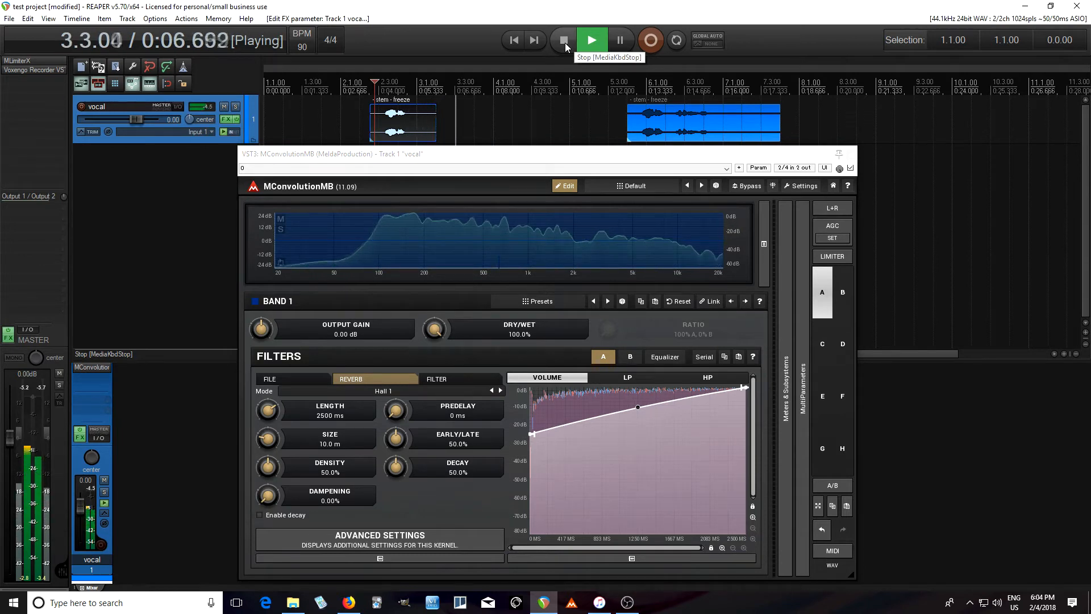
left_click(565, 43)
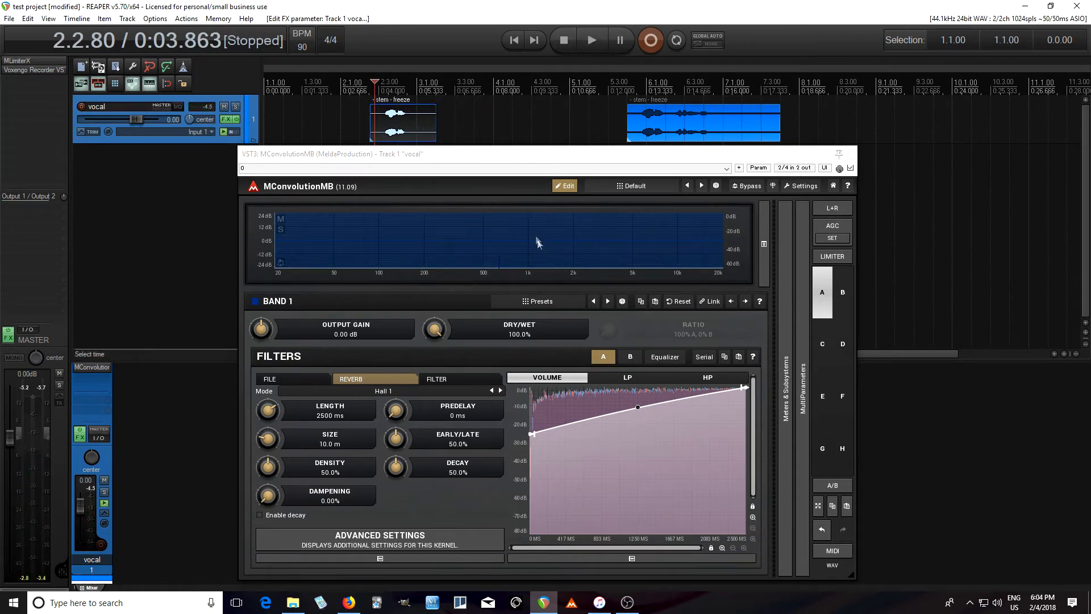
left_click_drag(532, 435, 532, 387)
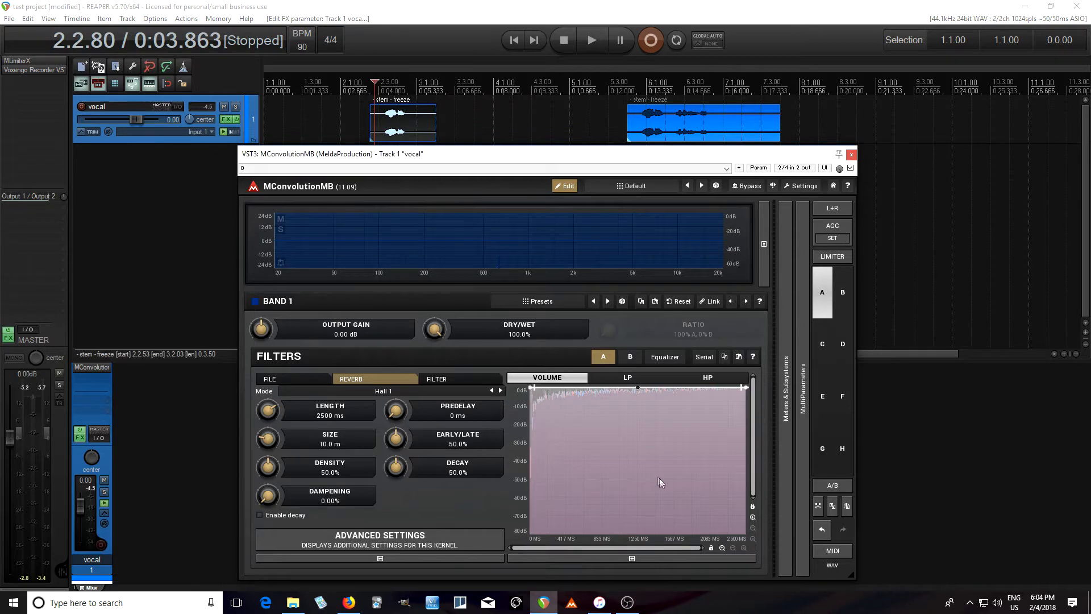
Give the volume envelope Pulses curvature, lower its end point to -80 dB with four pulses, and audition the vocal clip
right_click(658, 476)
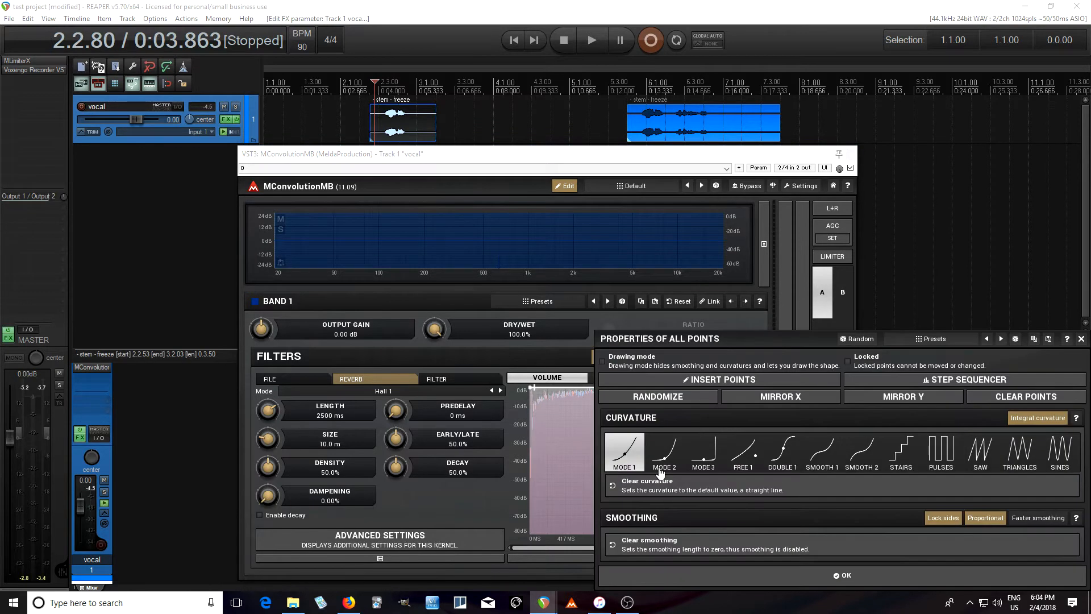
left_click(938, 455)
left_click(844, 575)
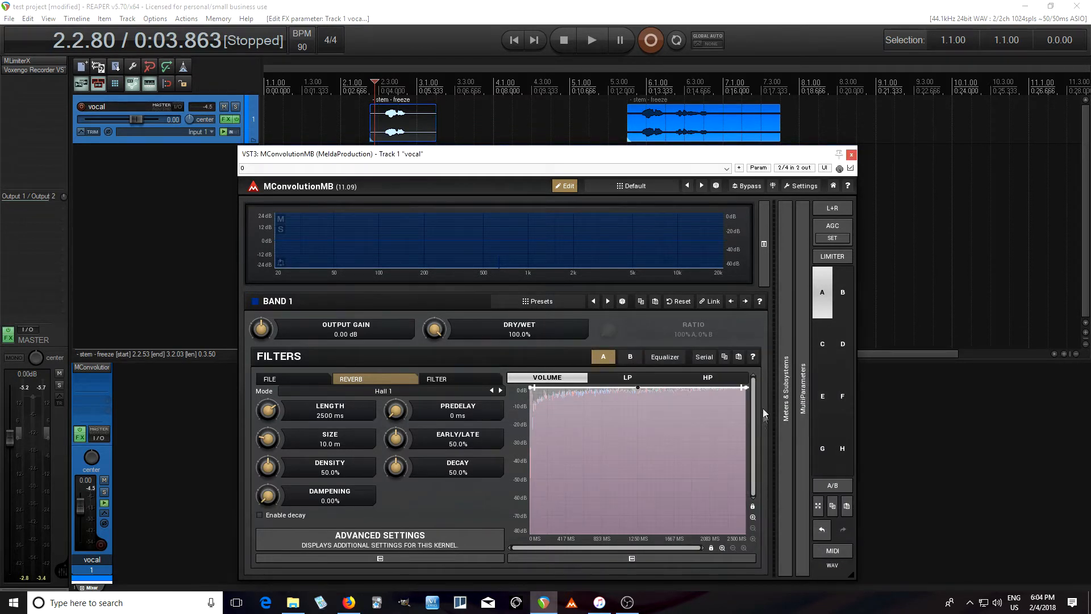
left_click_drag(746, 388, 757, 547)
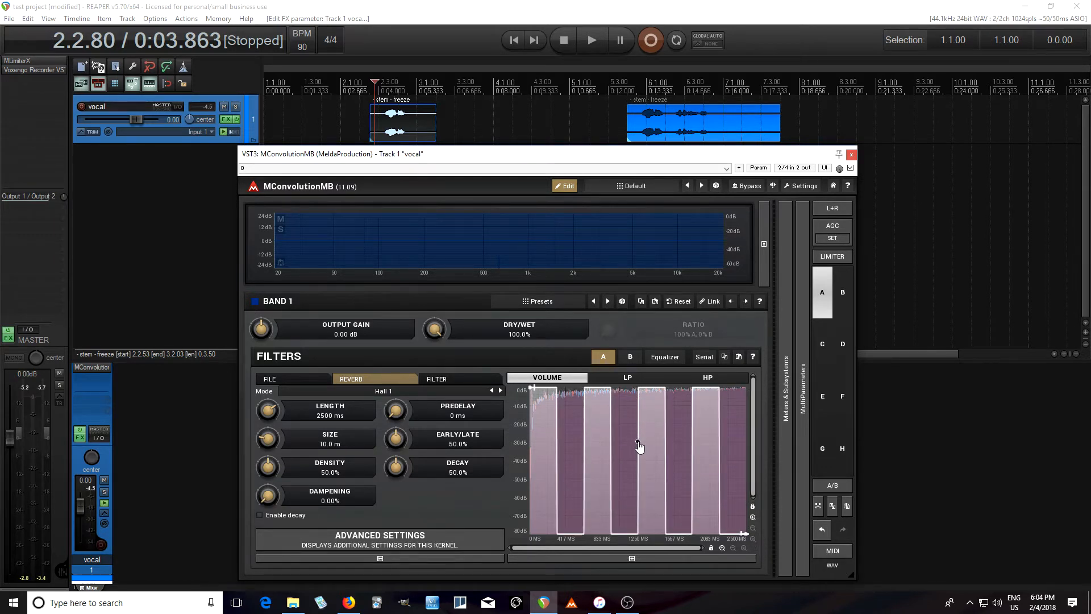
mouse_move(638, 443)
left_mouse_down()
mouse_move(641, 433)
mouse_move(642, 452)
mouse_move(643, 442)
left_mouse_up()
left_click(592, 38)
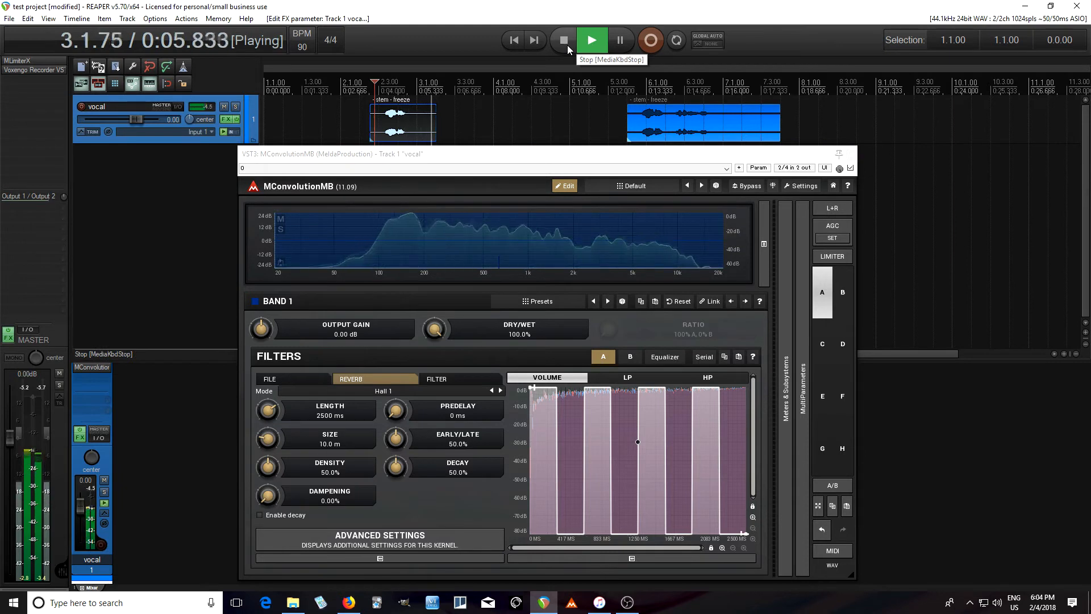
left_click(567, 46)
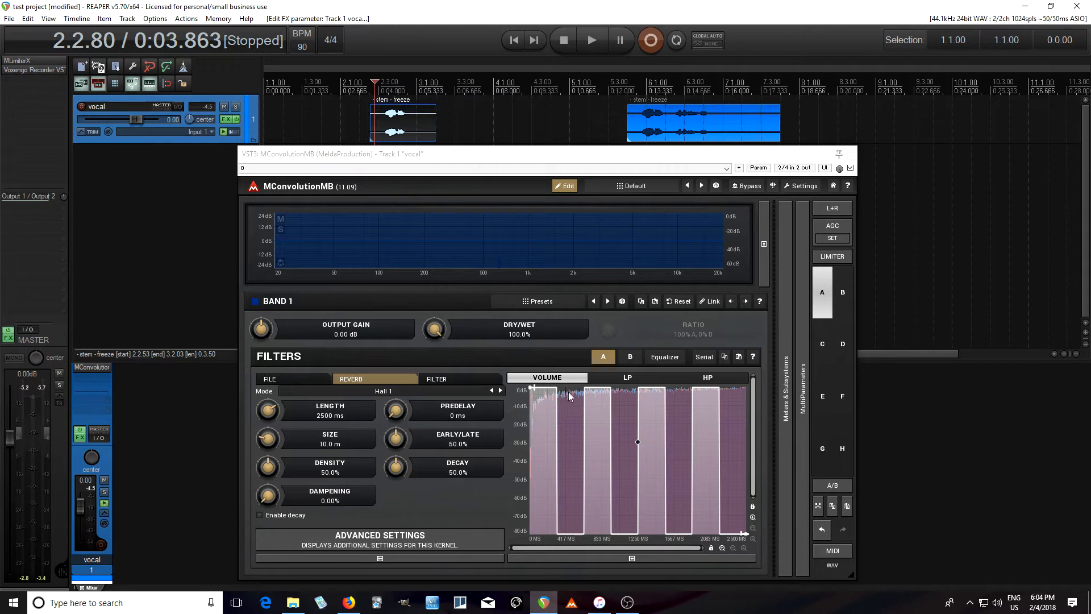
Switch the reverb mode to Hall 2 and add a volume envelope point at -80 dB near 1340 ms
left_click(397, 391)
left_click(414, 410)
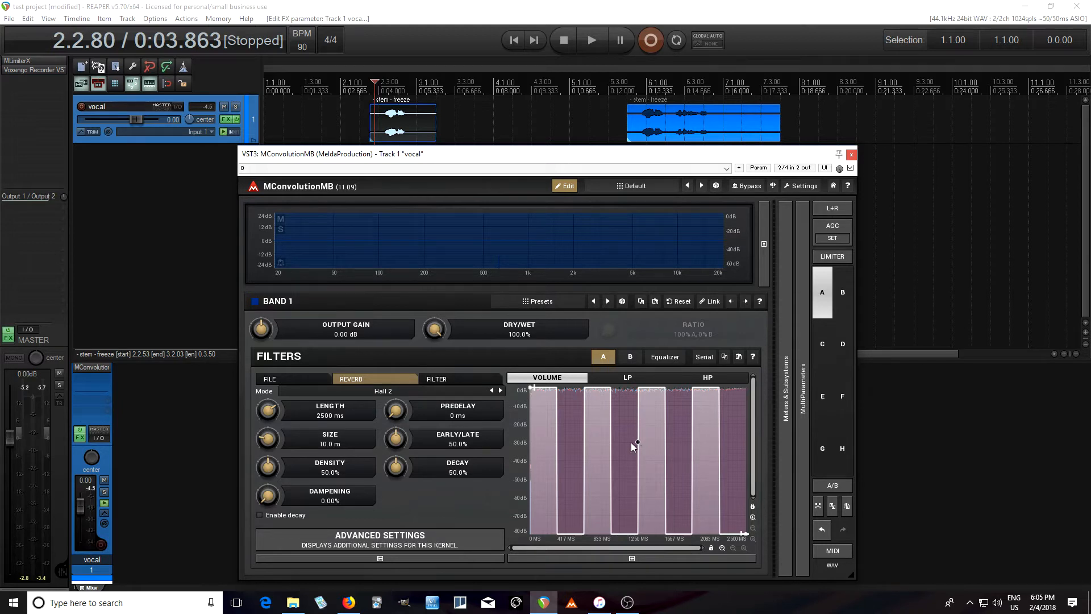
left_click(642, 490)
left_click_drag(642, 490, 642, 534)
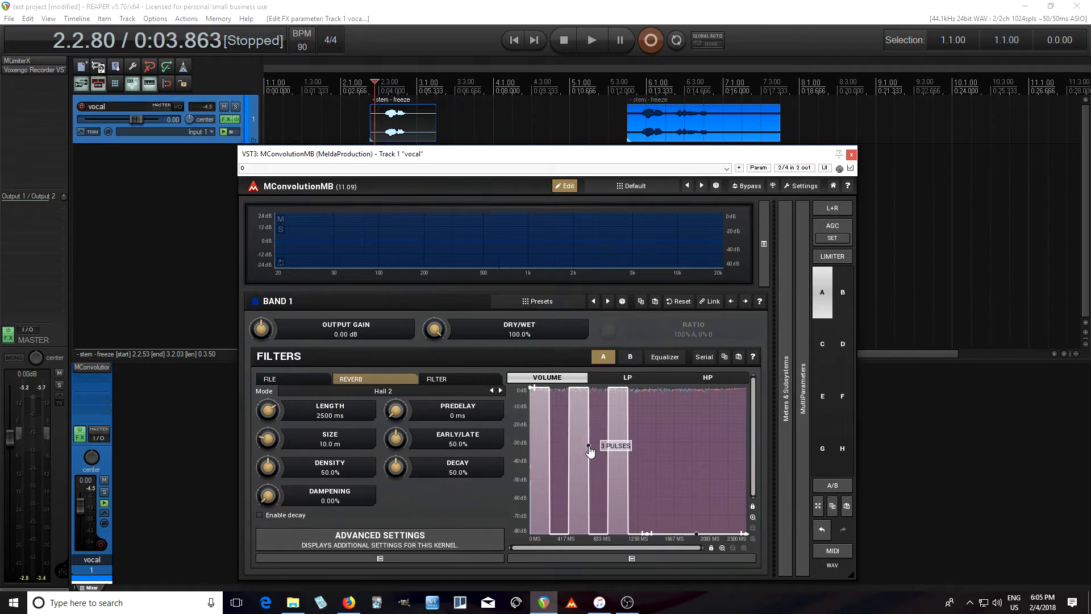
Shape the first volume section into two pulses and the last into four pulses ending at 0 dB, and audition the clip
left_click_drag(590, 448, 590, 455)
left_click_drag(743, 535, 744, 388)
left_click_drag(697, 467, 696, 441)
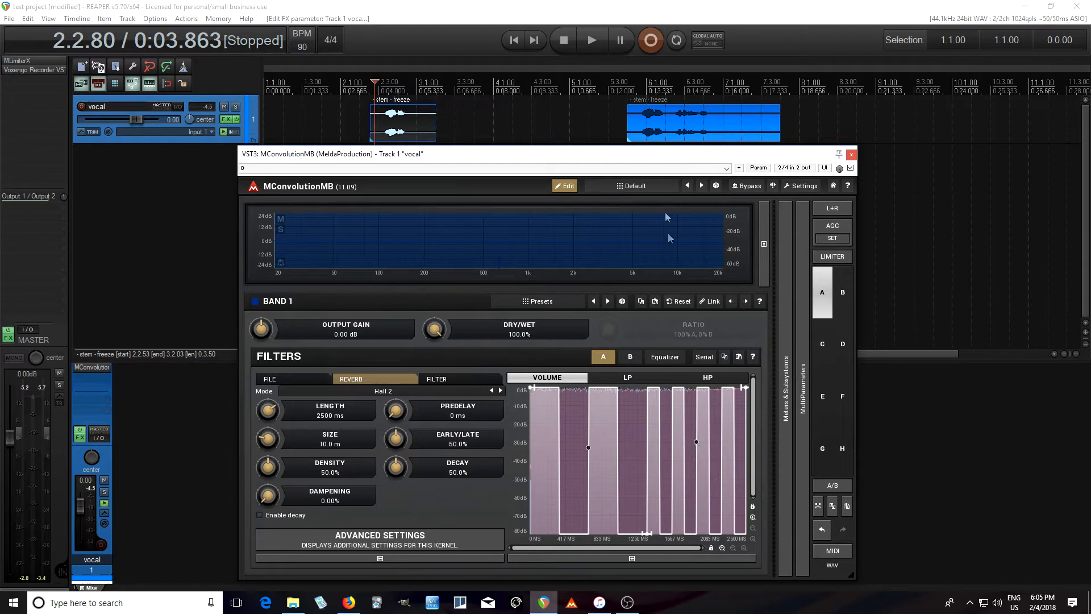
left_click(592, 40)
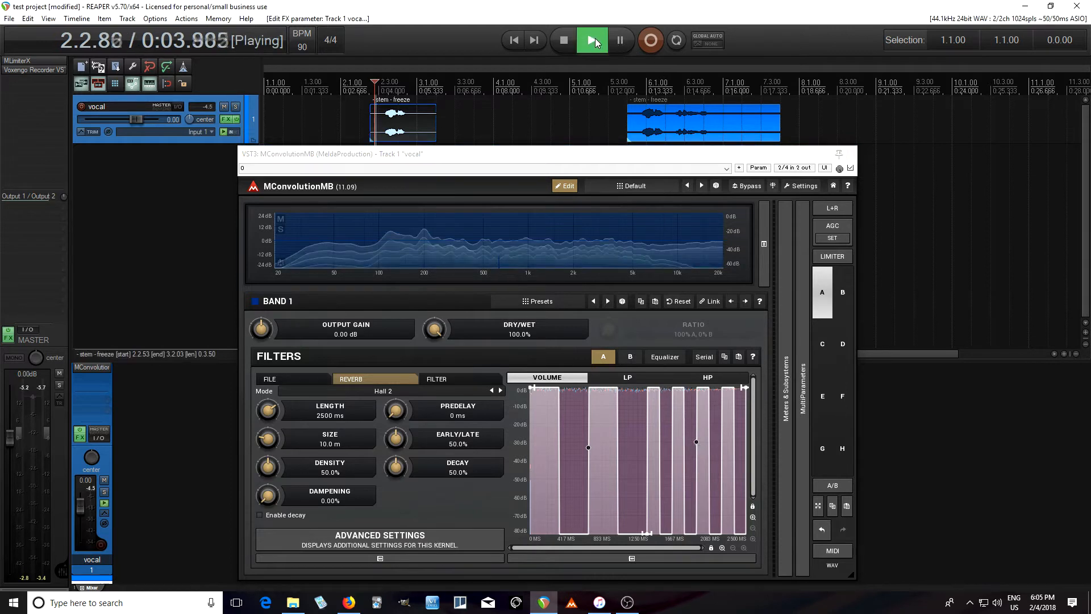
left_click(560, 47)
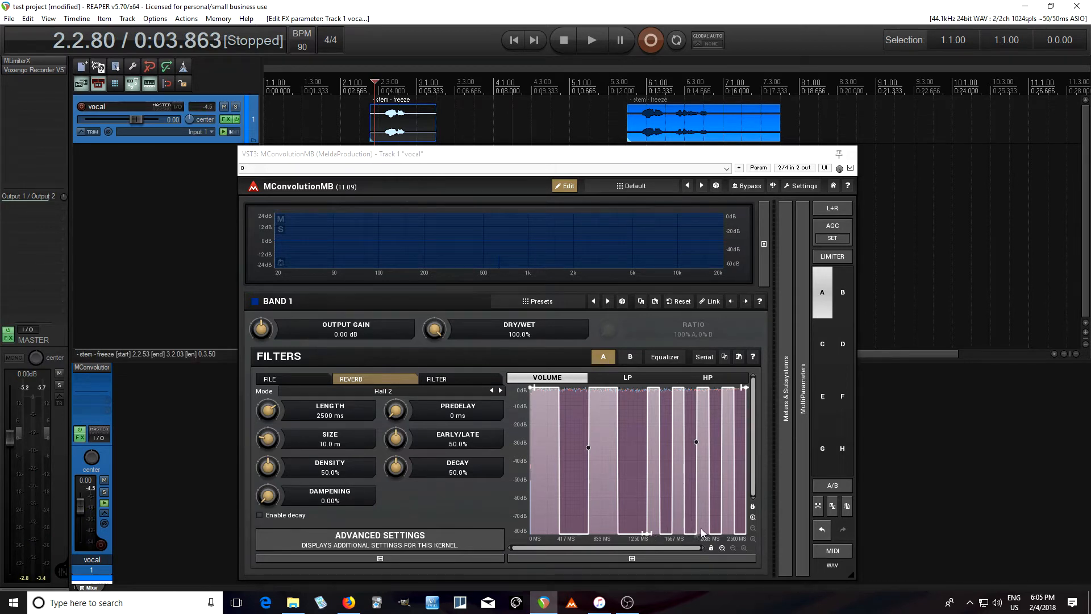
Add a 0 dB volume point near 1900 ms, with two pulses before it and shorter pulses down to -80 dB after it, and audition the clip
left_click_drag(699, 532, 694, 388)
left_click_drag(671, 443, 672, 449)
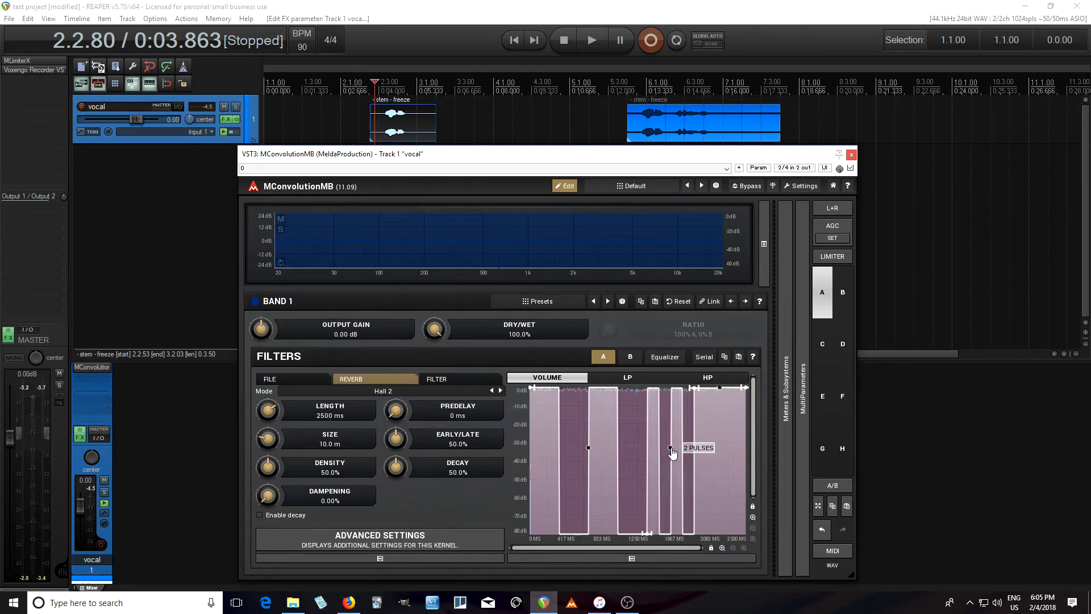
left_click_drag(744, 388, 744, 533)
left_click_drag(722, 461, 724, 447)
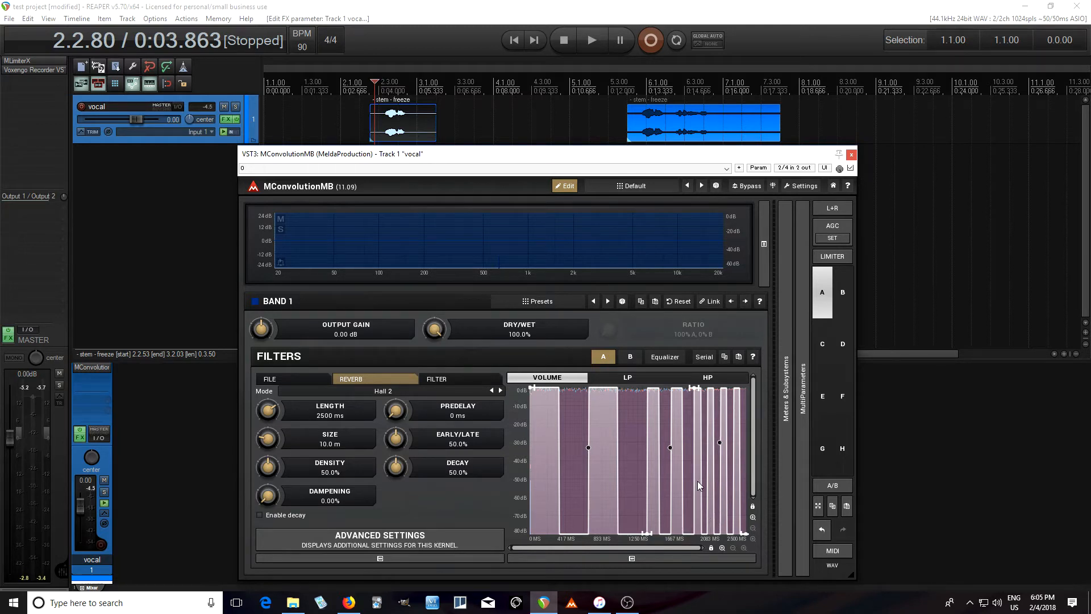
left_click(594, 44)
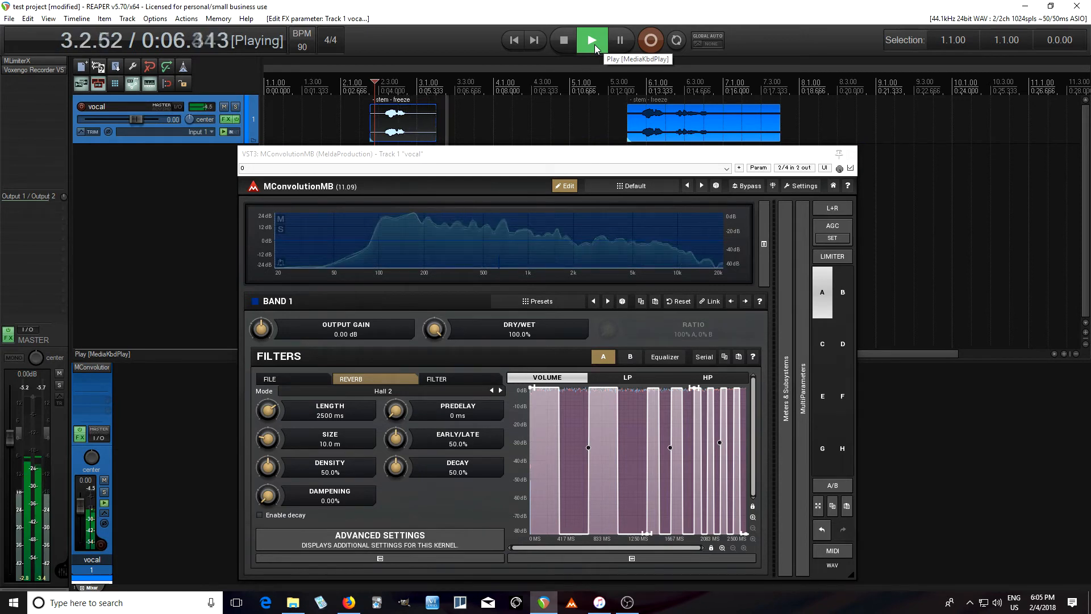
left_click(554, 49)
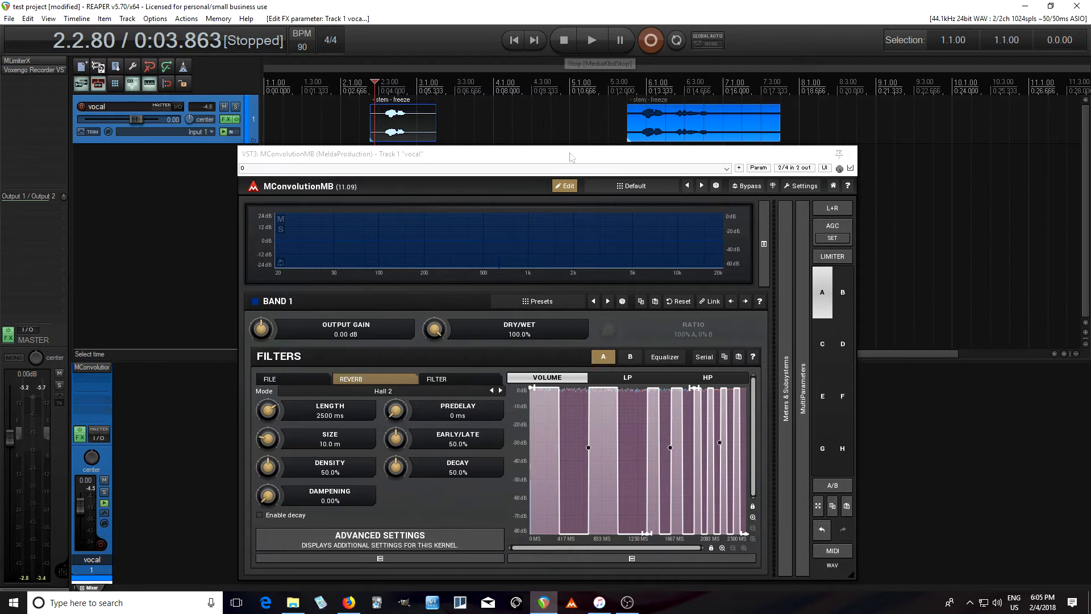
Show filter A's low-pass envelope and lower its start point to about 2054 Hz
left_click(634, 379)
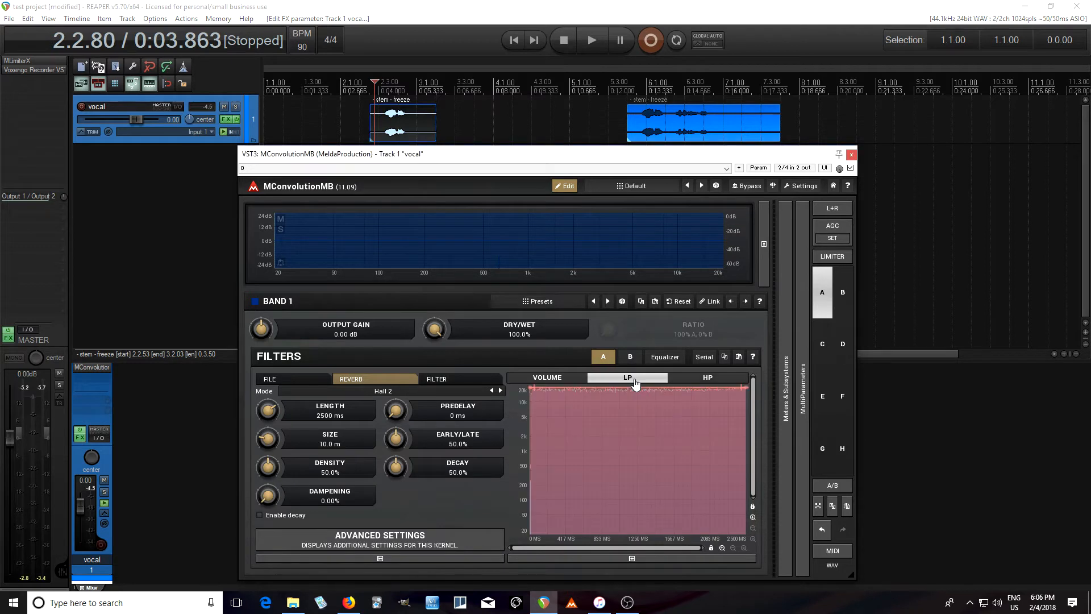
left_click_drag(532, 387, 522, 435)
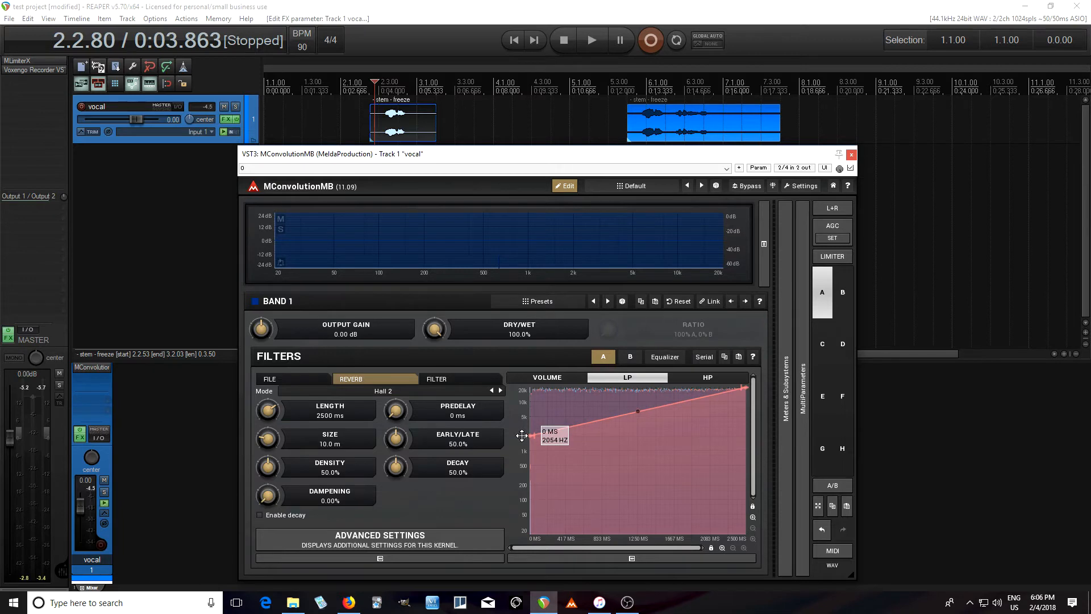
Try an eight-step sequencer pattern with steps 1, 3, 5, 6 and 8 raised on the low-pass envelope, and clear its points and curvature
right_click(635, 459)
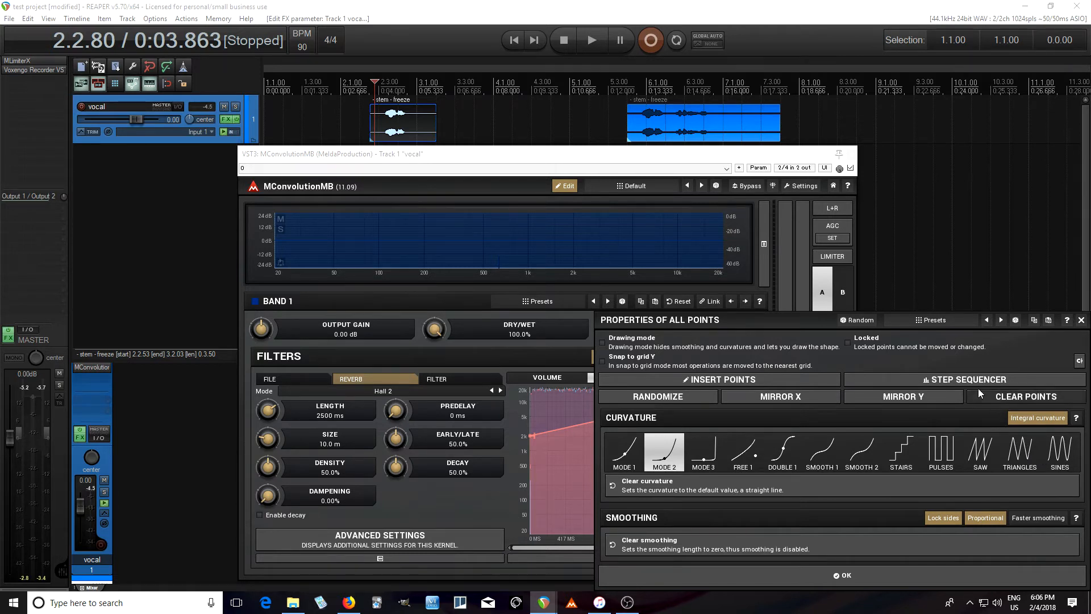
left_click(966, 379)
left_click(436, 277)
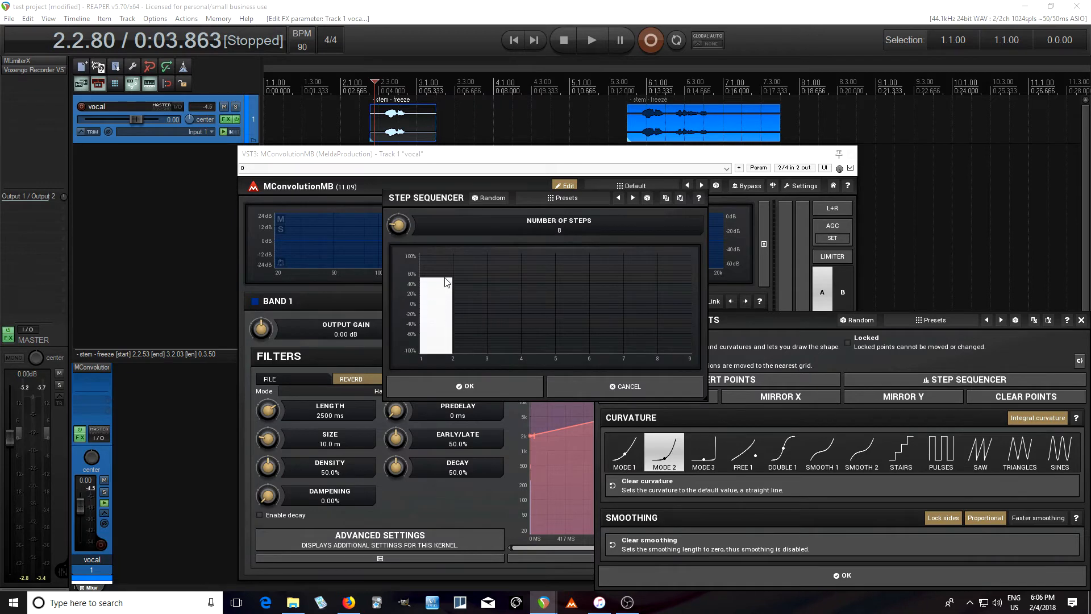
left_click(504, 278)
left_click(573, 312)
left_click(607, 283)
left_click(661, 282)
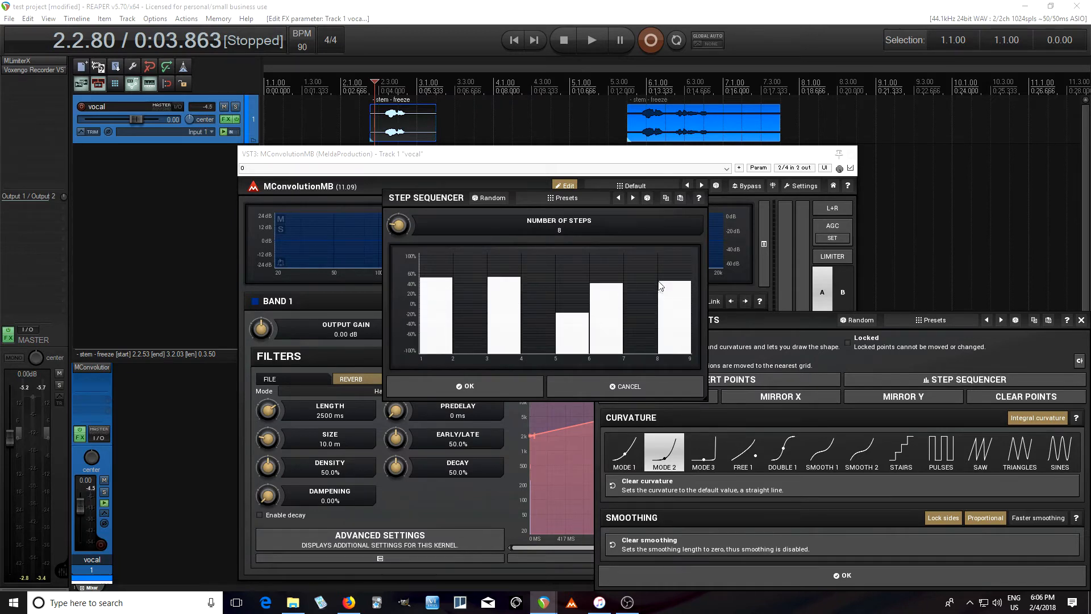
left_click(509, 386)
right_click(630, 438)
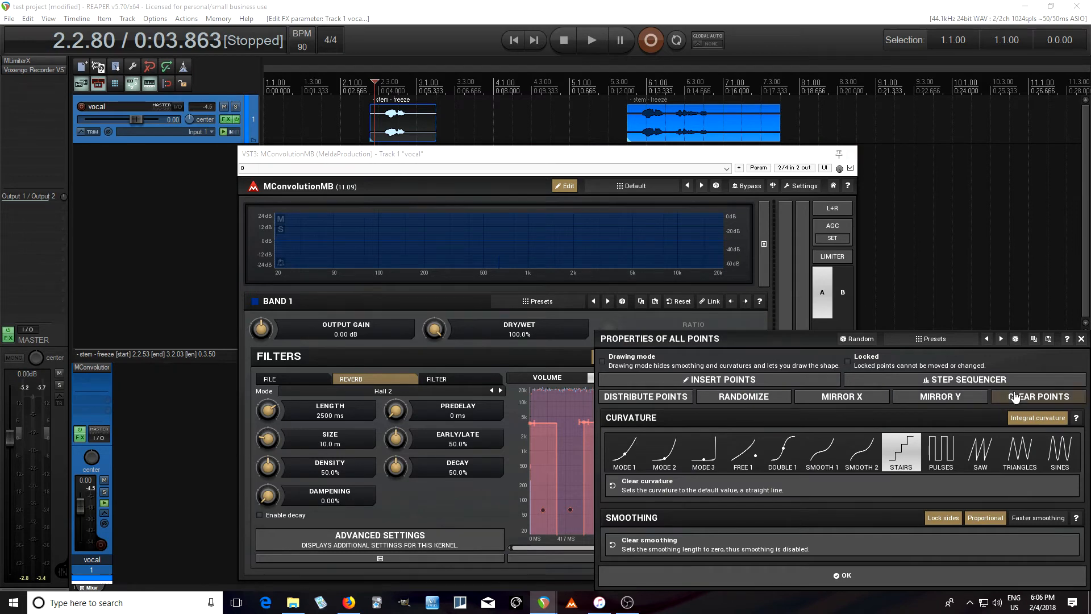
left_click(955, 406)
right_click(691, 438)
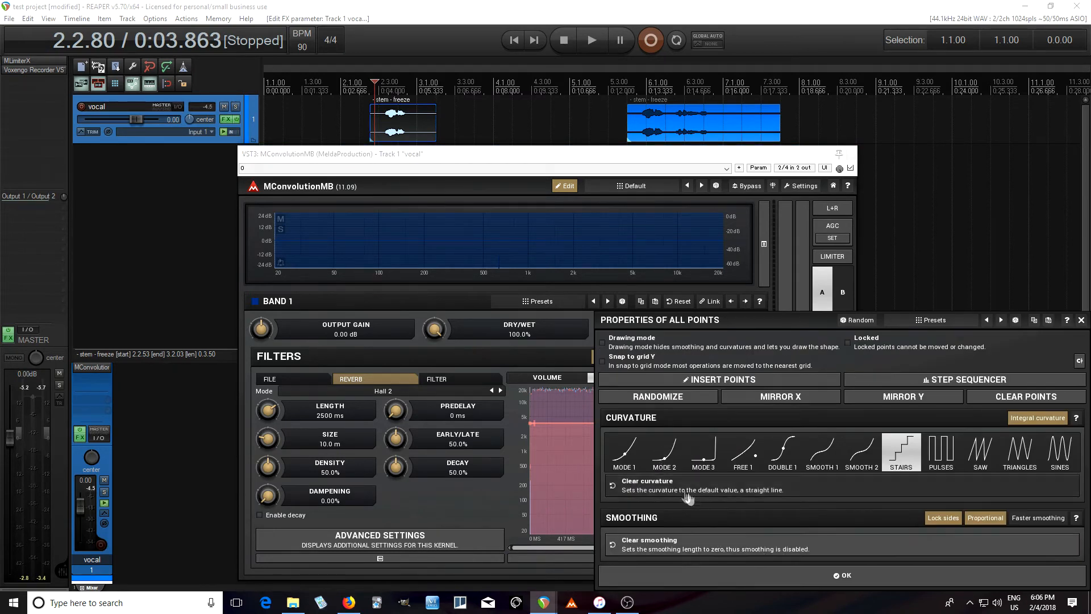
left_click(756, 574)
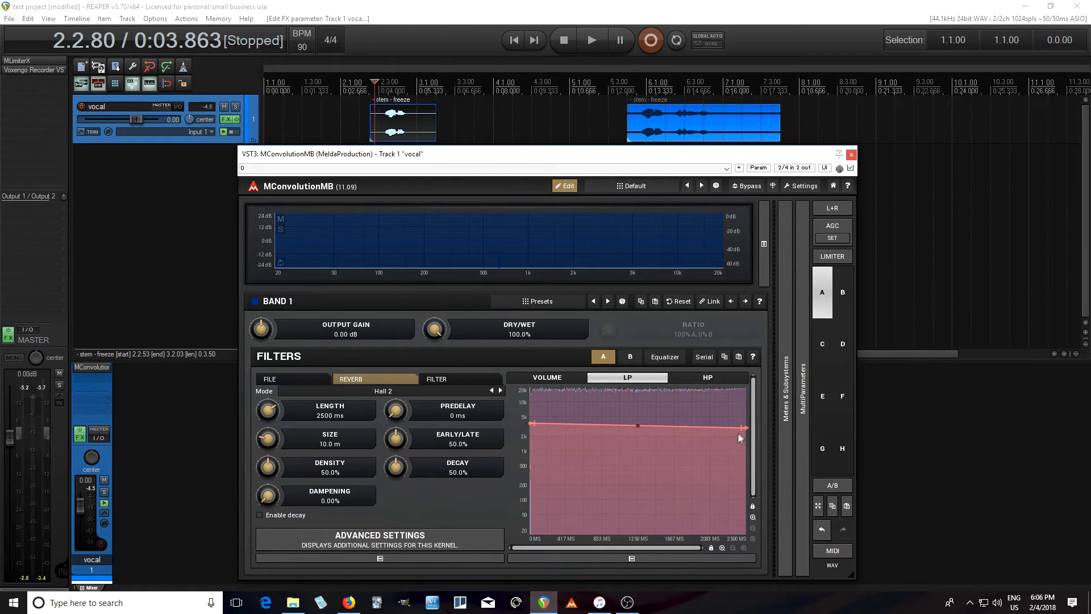
Reshape the low-pass envelope to rise straight from about 1.2 kHz to 20 kHz, and audition the clip
left_click_drag(743, 427, 743, 388)
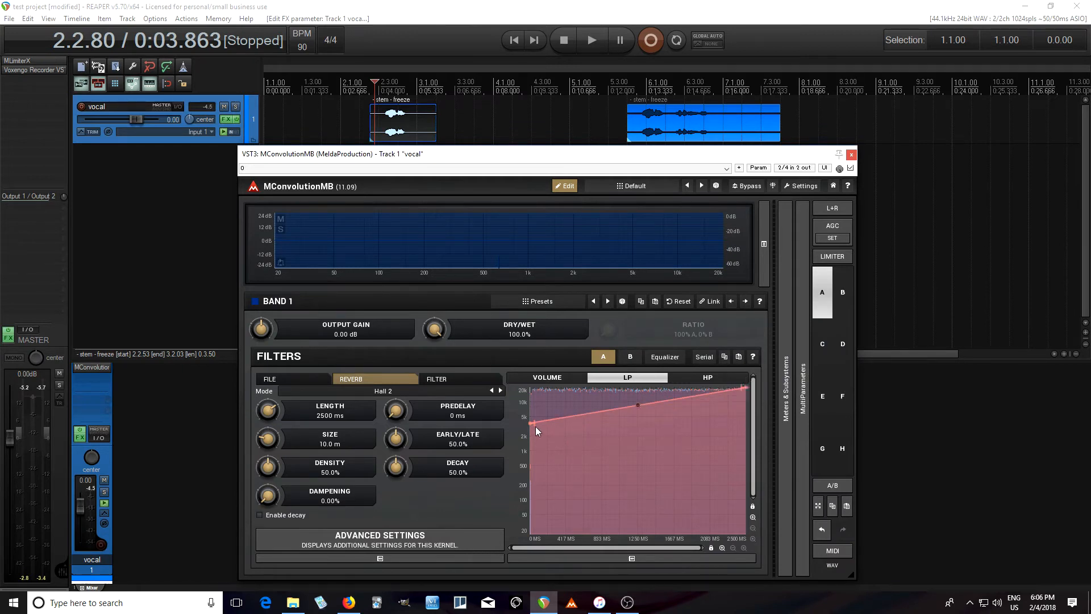
left_click_drag(533, 424, 529, 448)
left_click(591, 40)
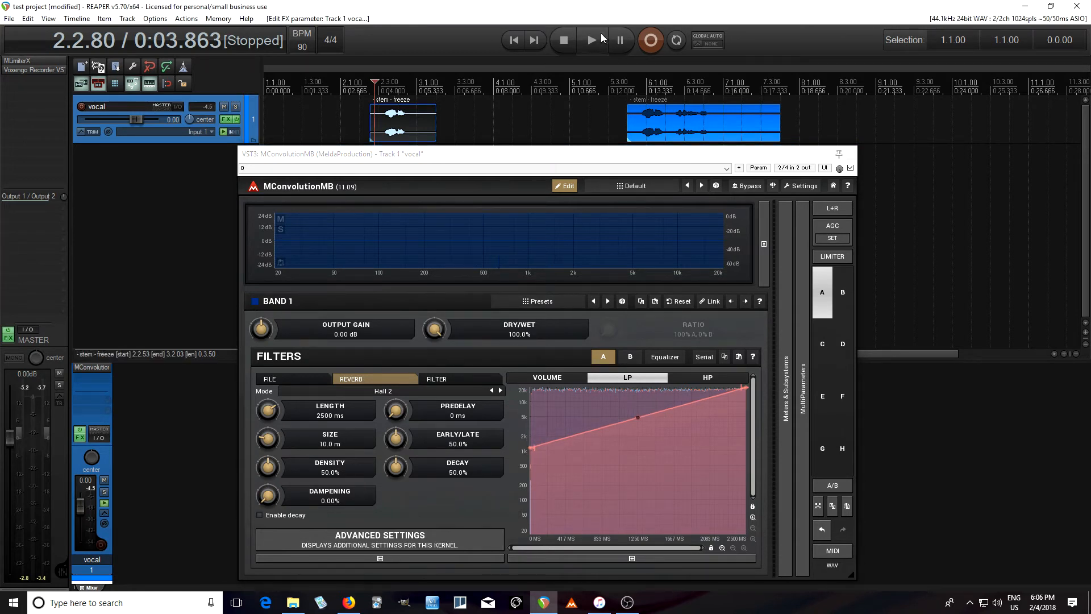
left_click(563, 41)
Shape the high-pass envelope as a downward-bowed curve falling from about 400 Hz to 20 Hz, and audition the clip
left_click(710, 379)
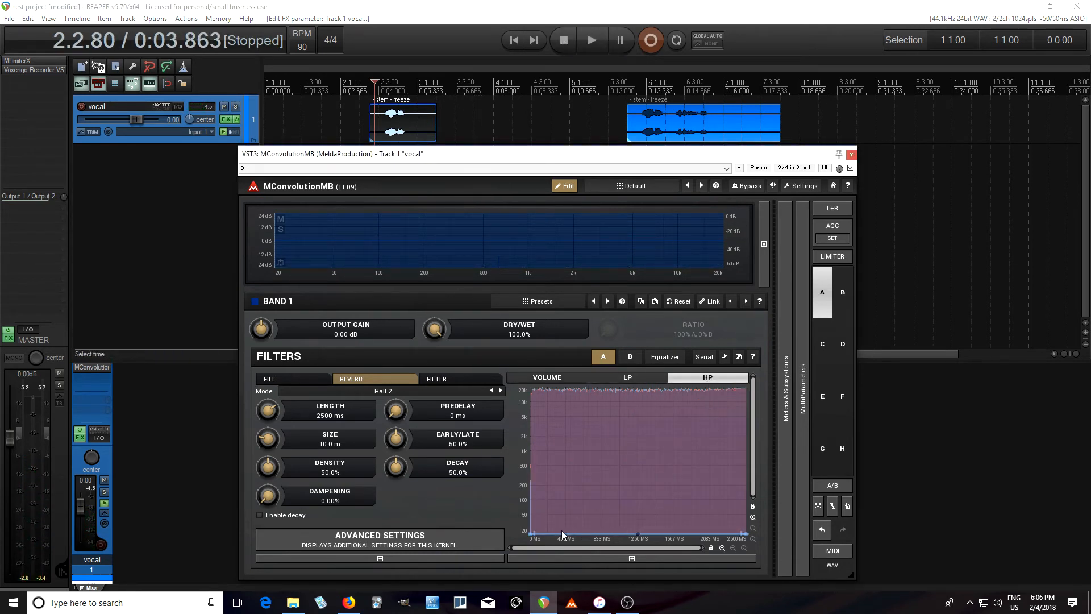
left_click_drag(530, 531, 532, 470)
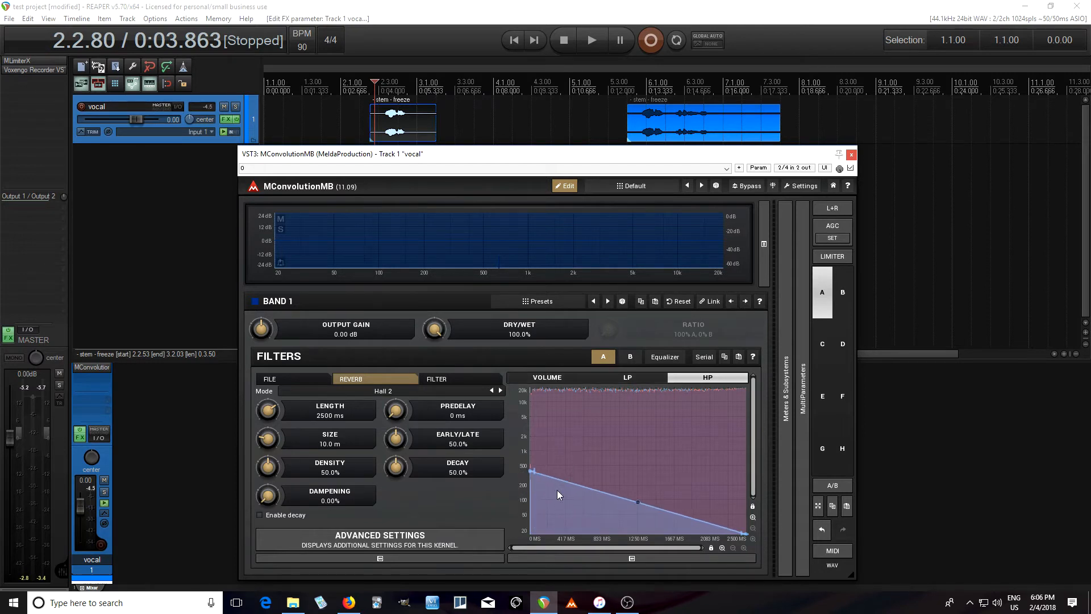
left_click_drag(637, 505, 638, 520)
left_click(591, 41)
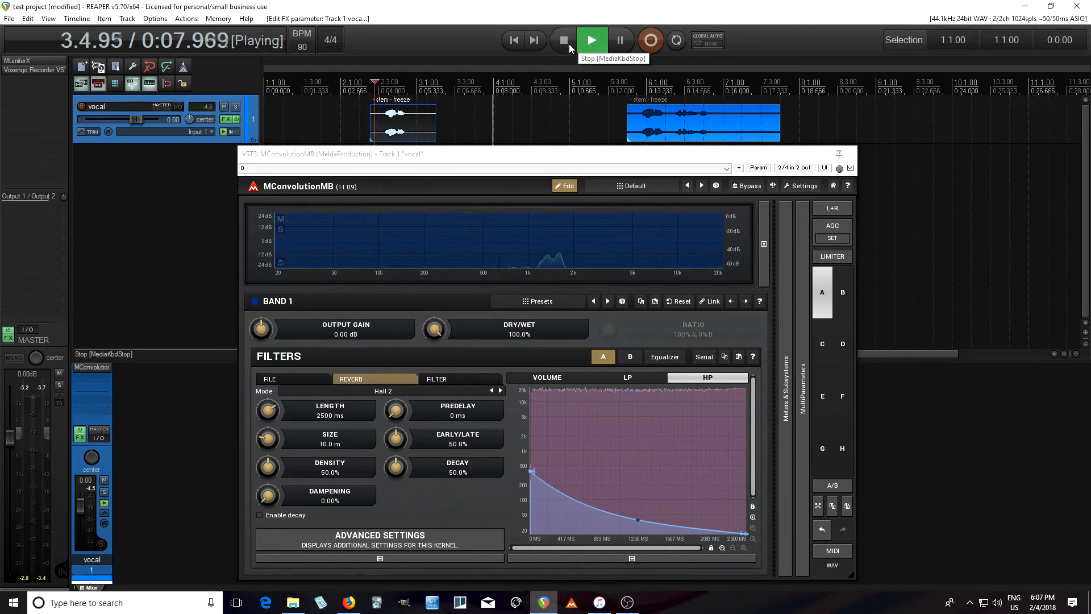
left_click(568, 43)
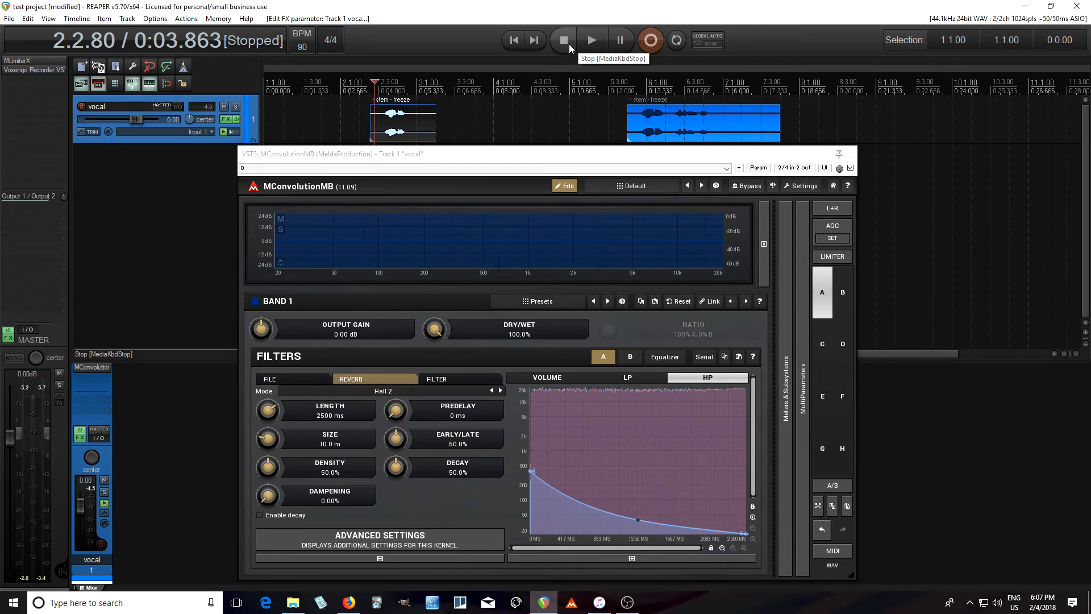
Show the meters and subsystems and play the clip to compare the input and output levels
left_click(789, 295)
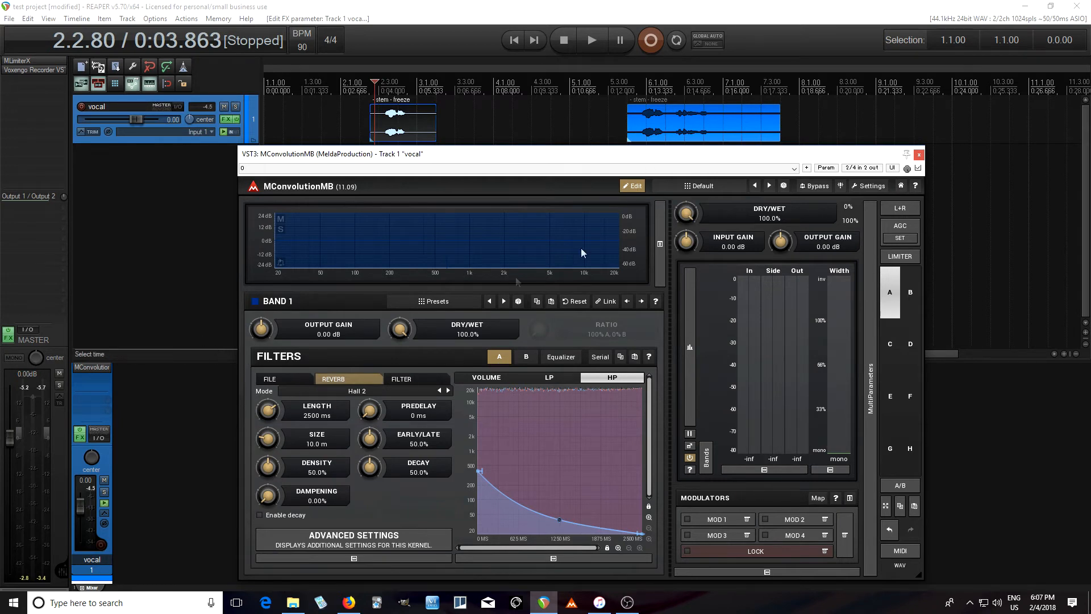
left_click(592, 41)
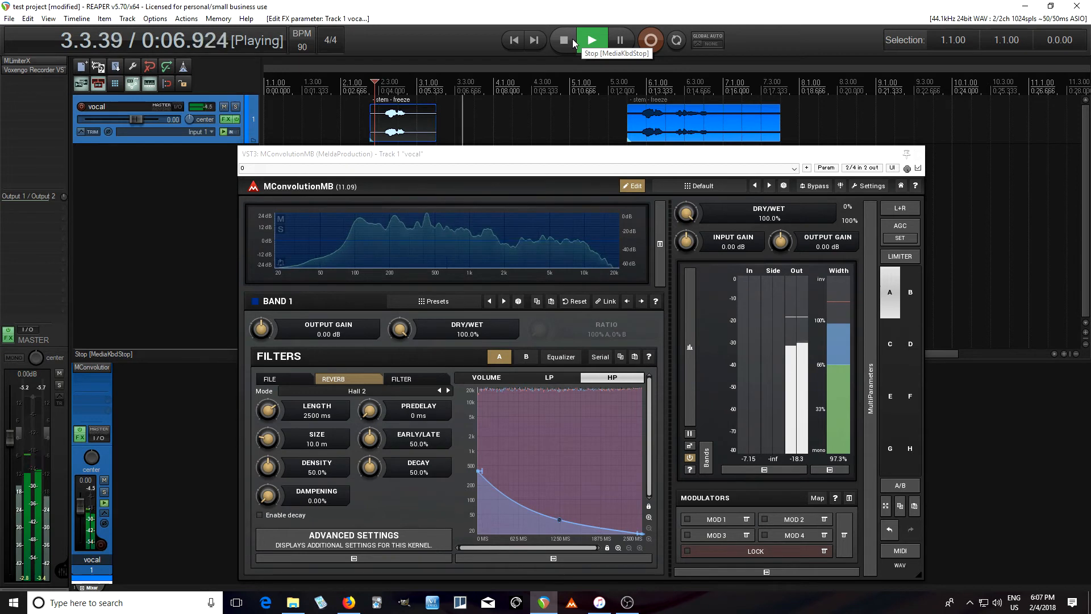
left_click(573, 41)
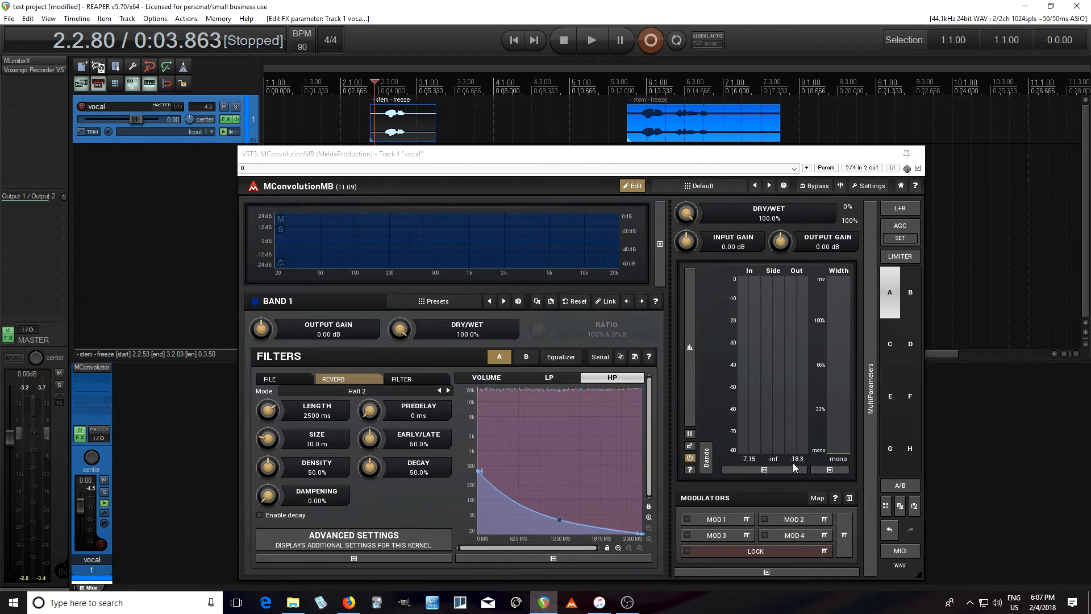
Set Band 1's output gain to +10 dB and play the vocal clip
double_click(262, 335)
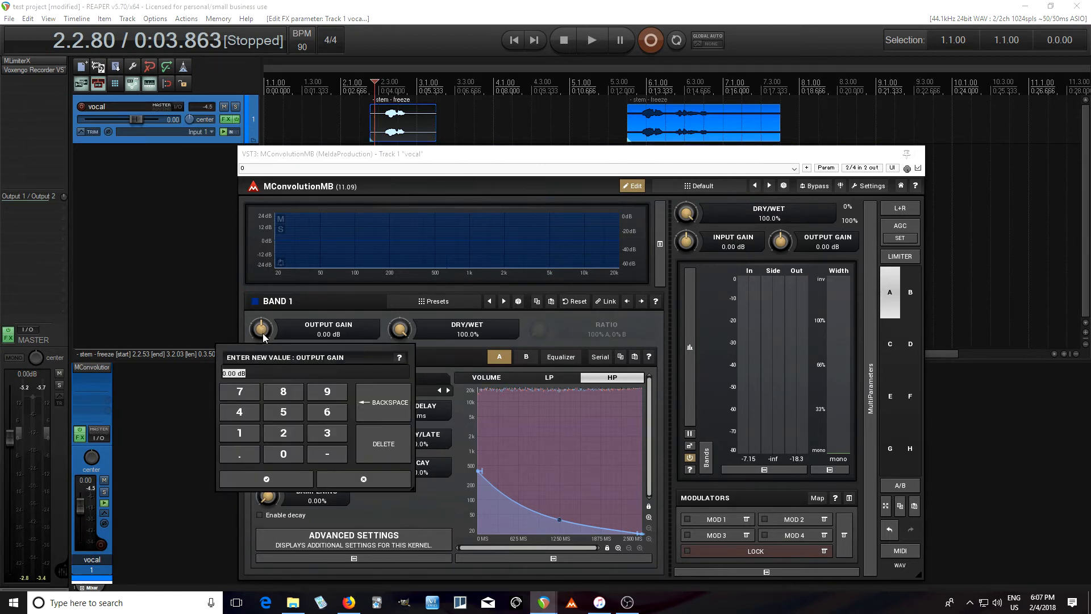
left_click(240, 433)
left_click(283, 453)
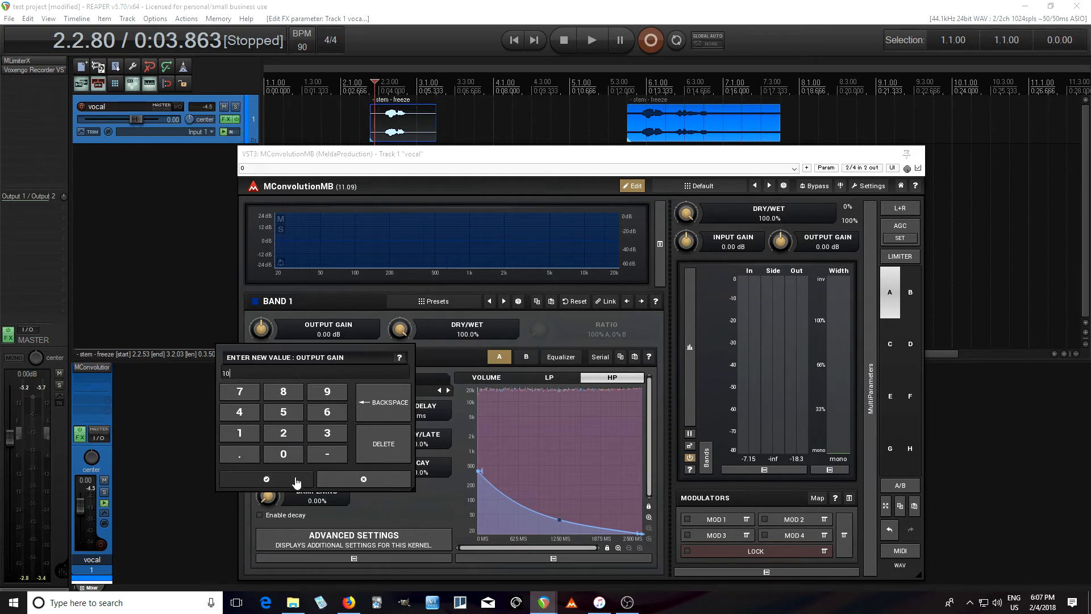
left_click(296, 483)
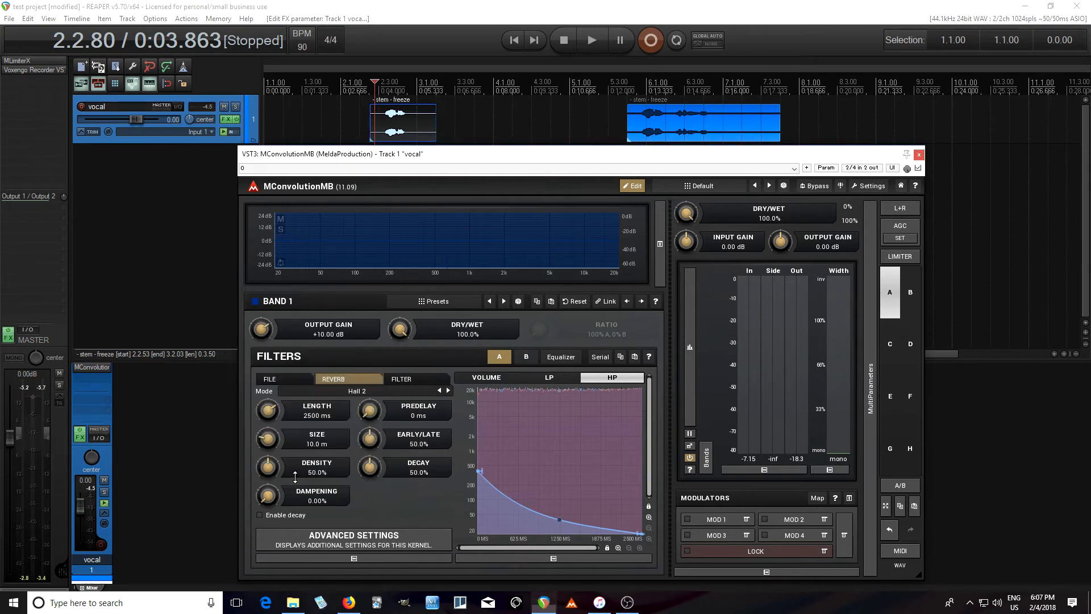
left_click(585, 41)
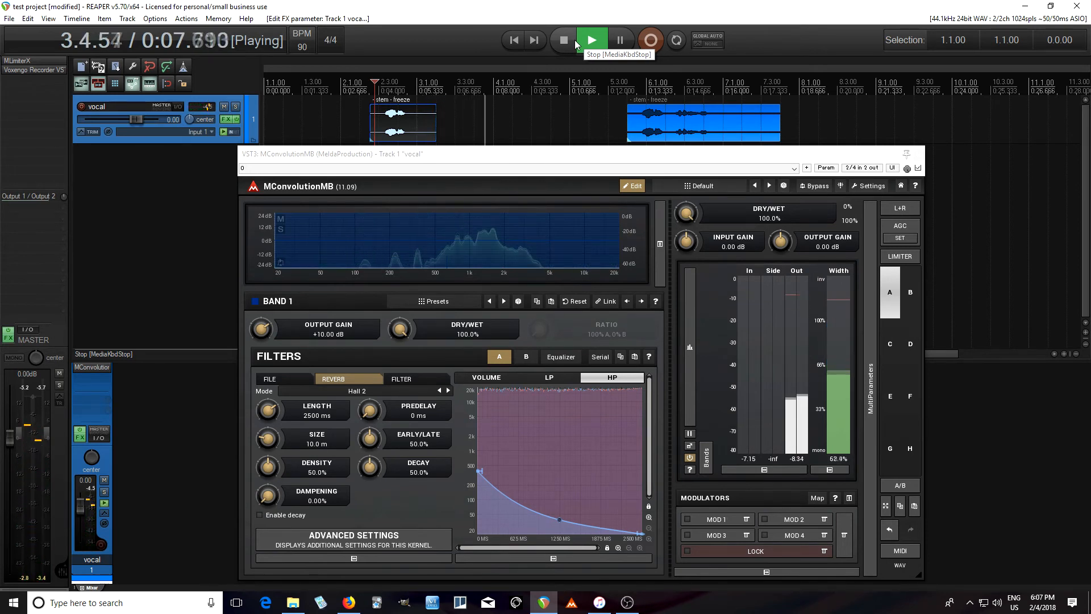
Stop playback and sync the reverb length to one bar, giving 2666.6667 ms
left_click(576, 45)
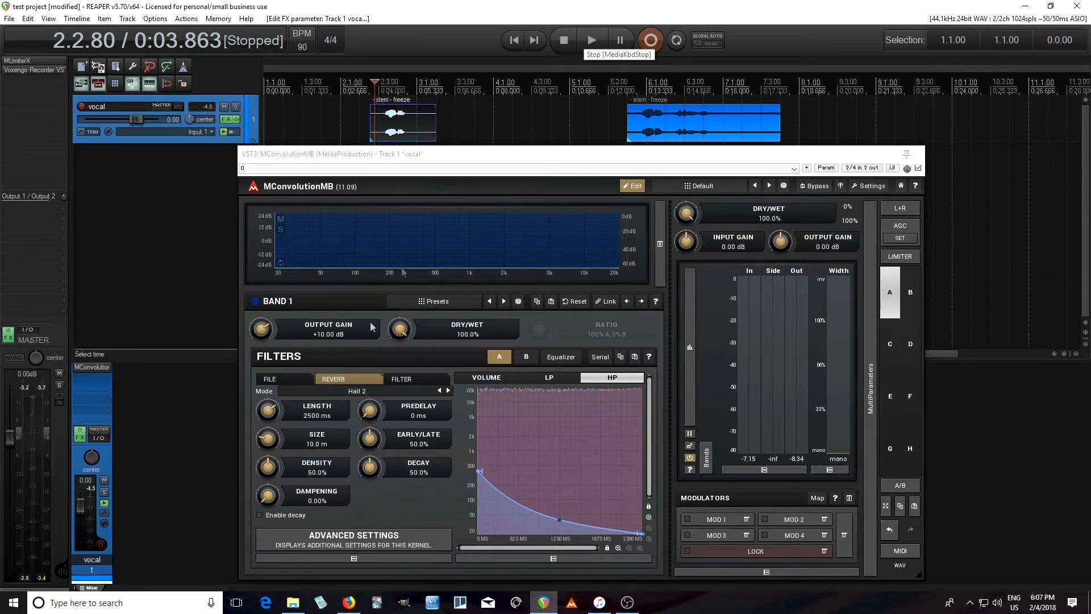
double_click(269, 415)
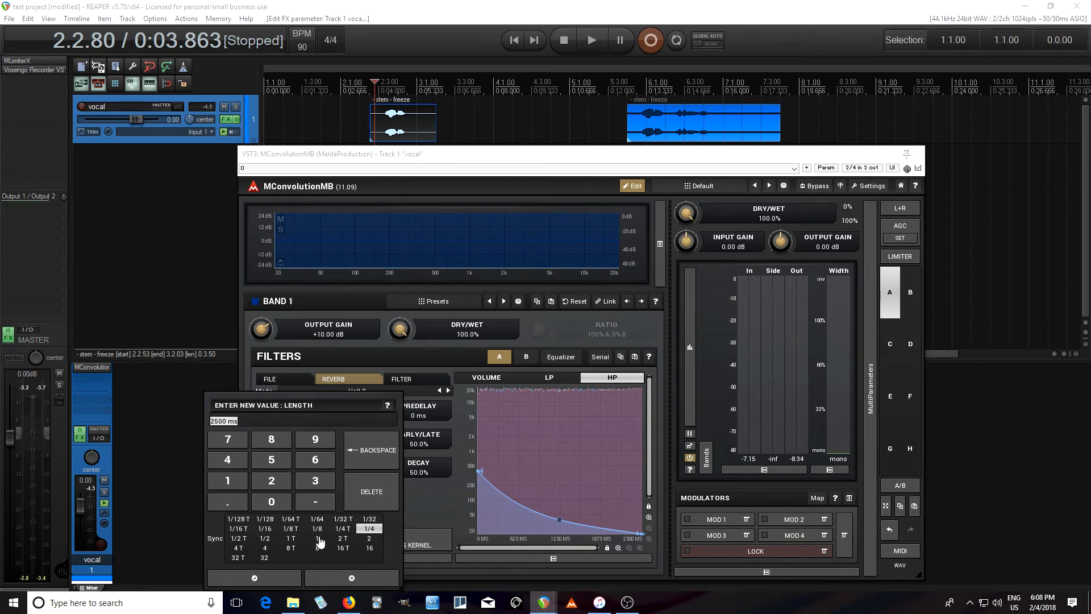
left_click(318, 538)
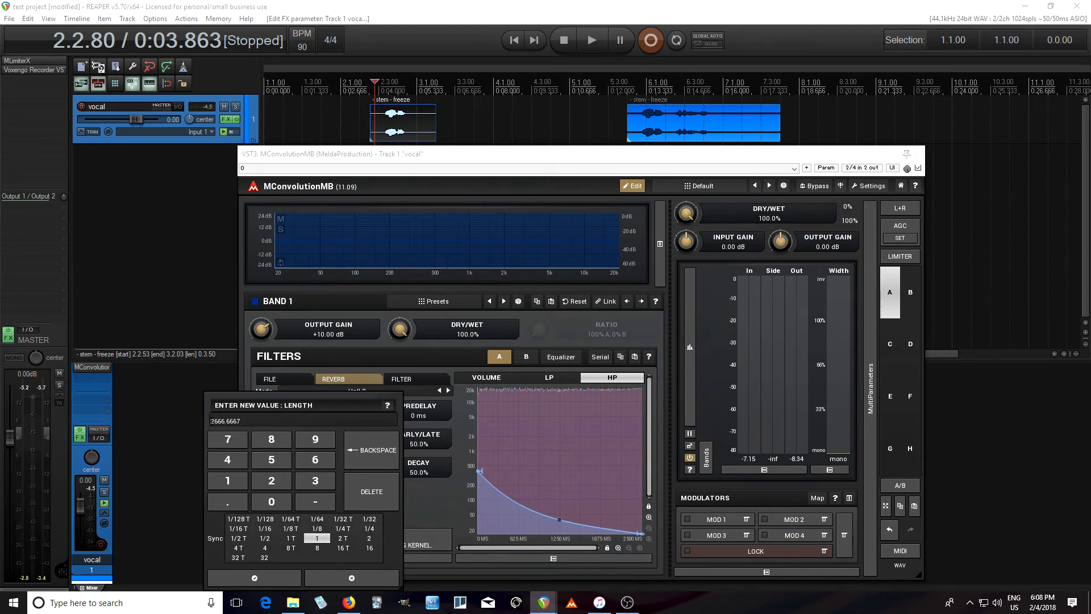
left_click(255, 578)
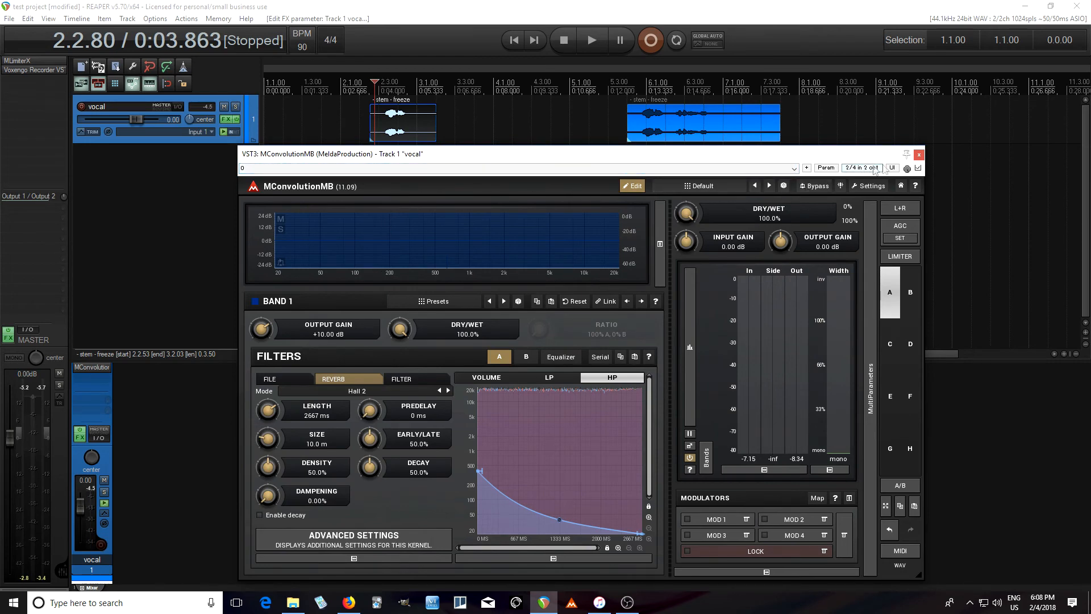
Hide the plug-in window and play the second vocal clip from just before its start
left_click(919, 155)
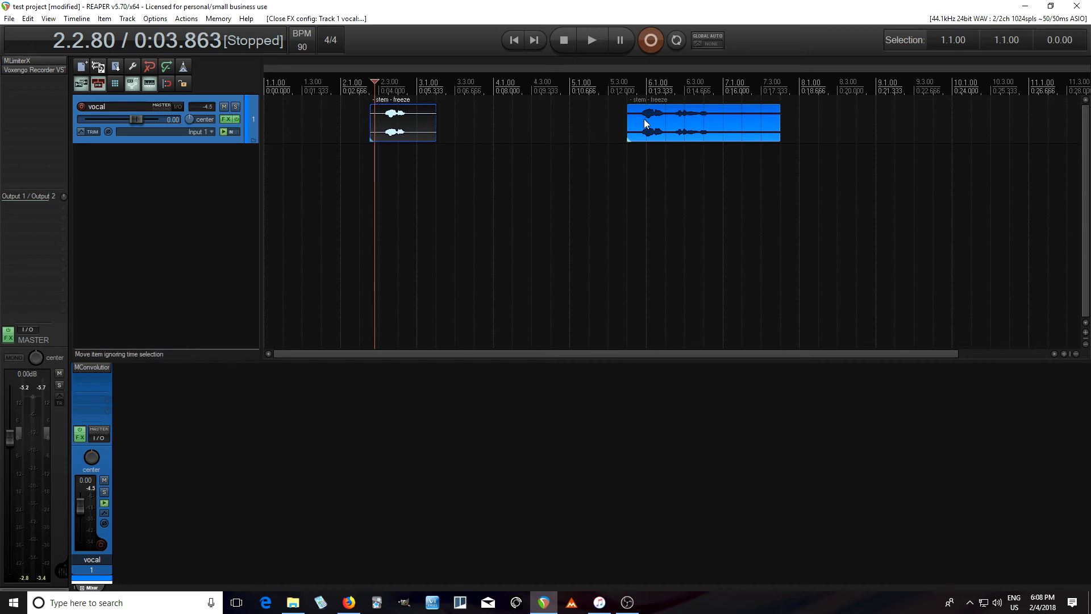
left_click(87, 370)
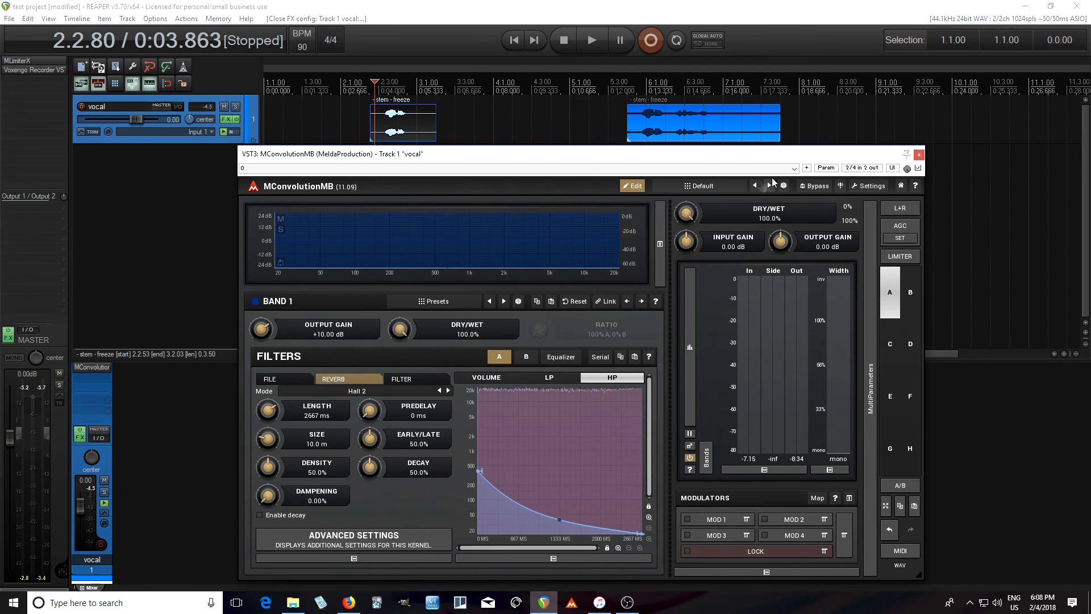
left_click(919, 155)
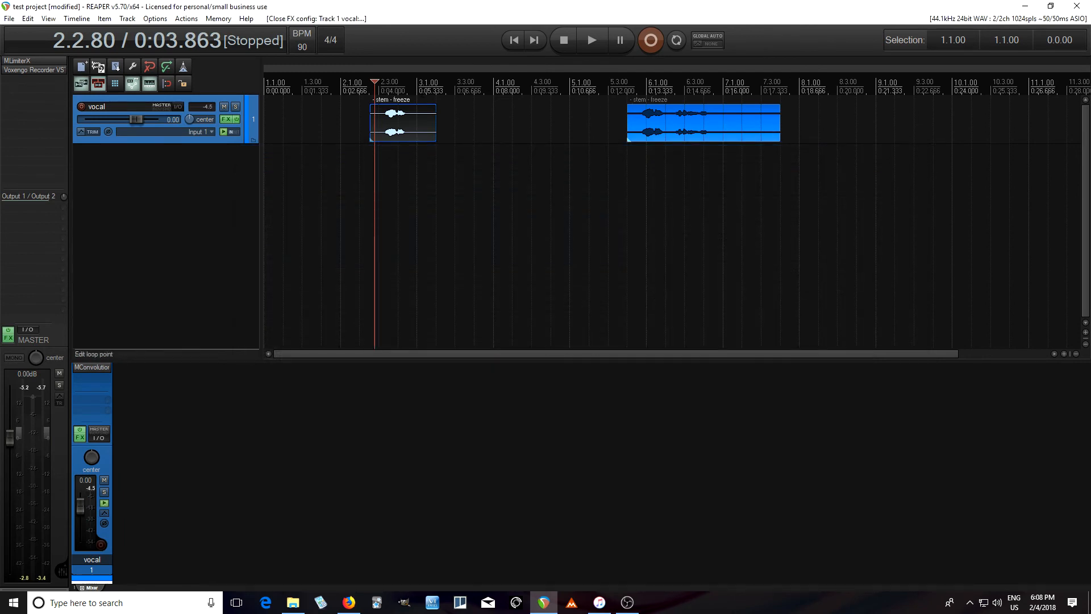
left_click(629, 137, "shift")
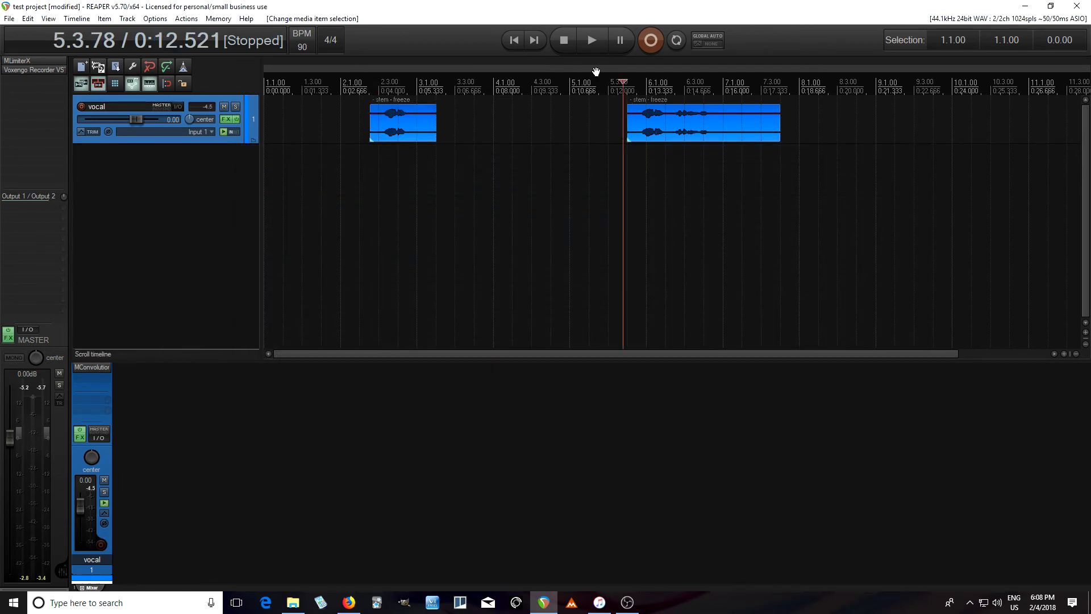
left_click(592, 39)
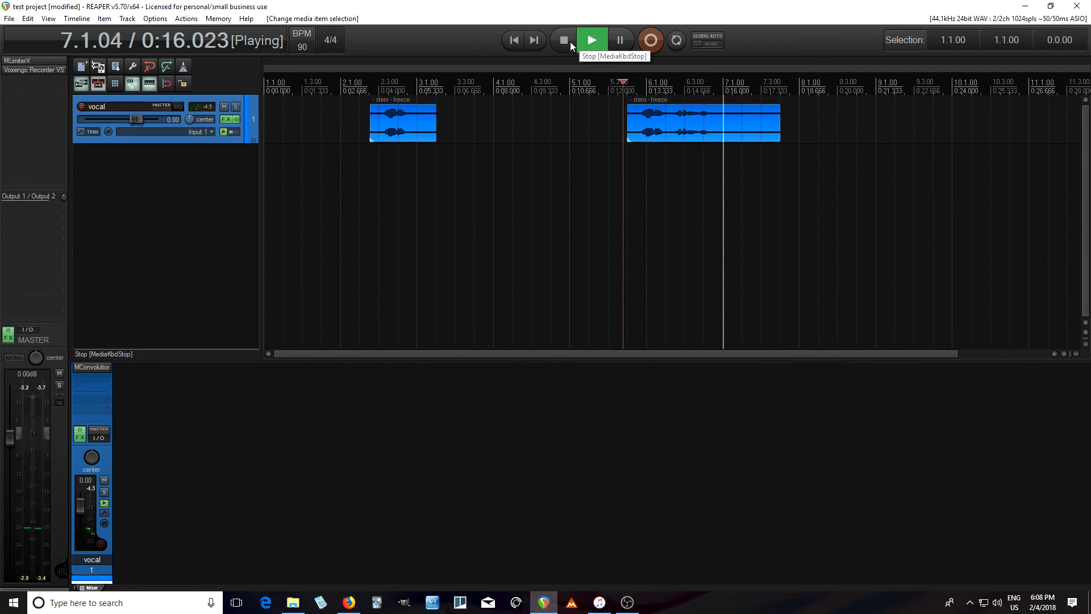
left_click(571, 42)
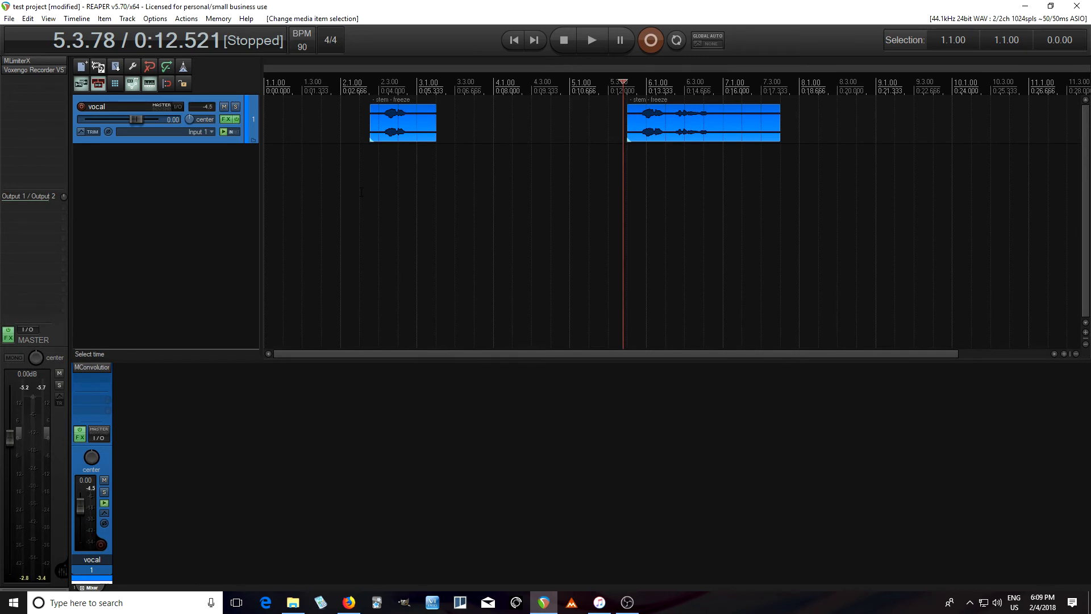
Move the first vocal clip closer to the second one, snapped to start at 4.4.00
left_click(167, 84)
left_click_drag(423, 140, 565, 127)
left_click_drag(579, 130, 577, 130)
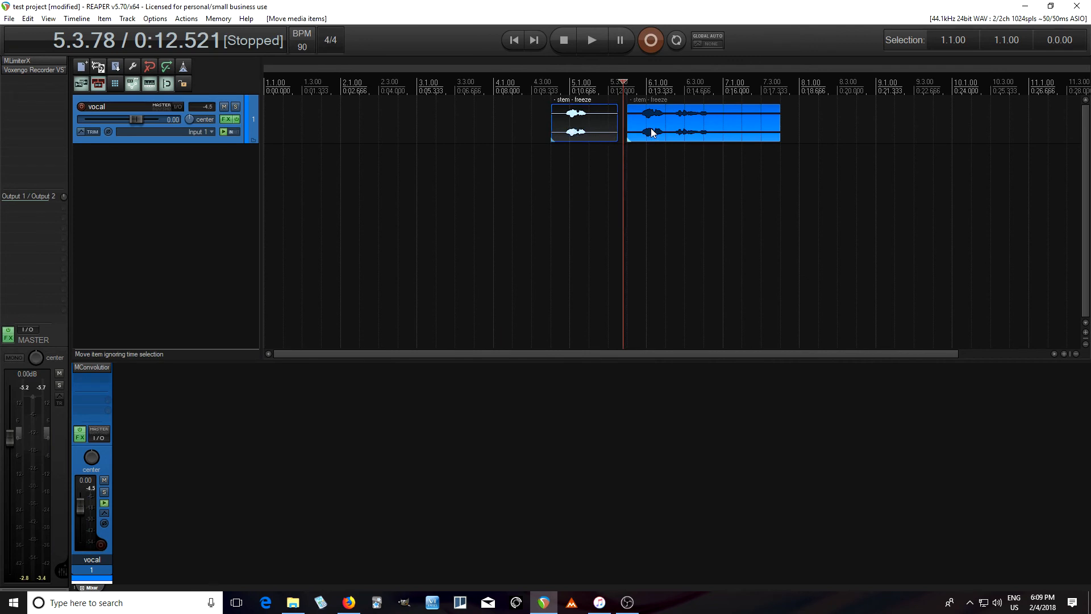
Assign the global dry/wet control to multiparameter M 1 with Clear & Learn and set M 1 to 0%
left_click(94, 367)
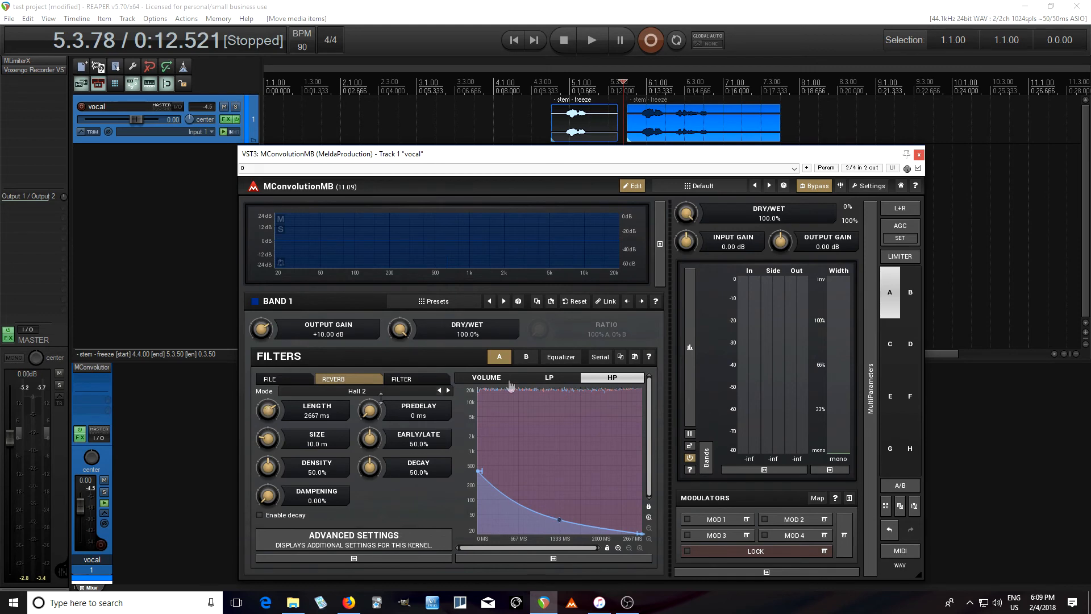
left_click(873, 258)
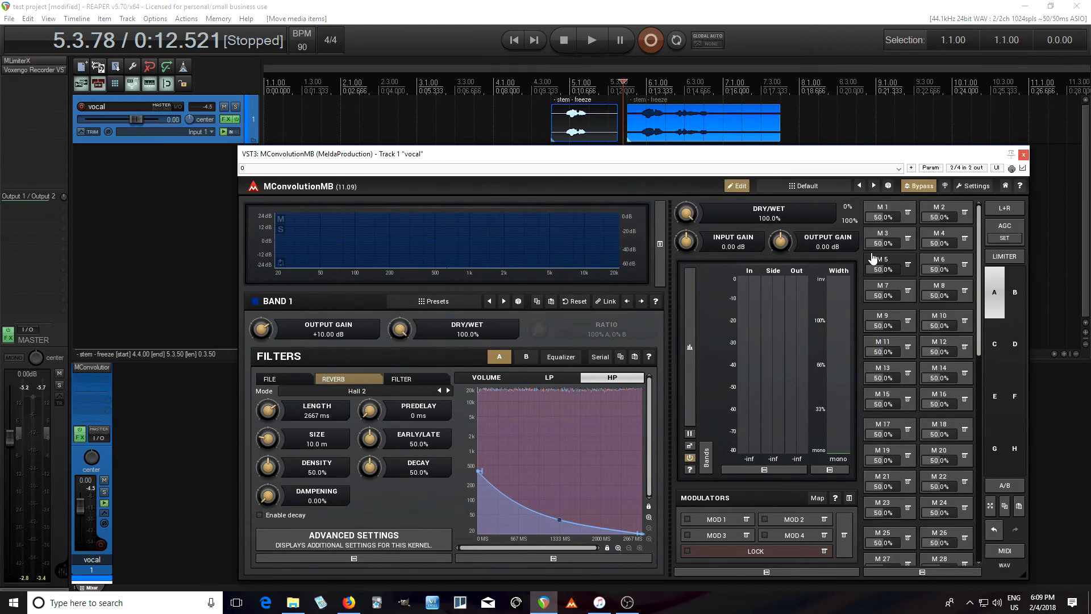
left_click(908, 212)
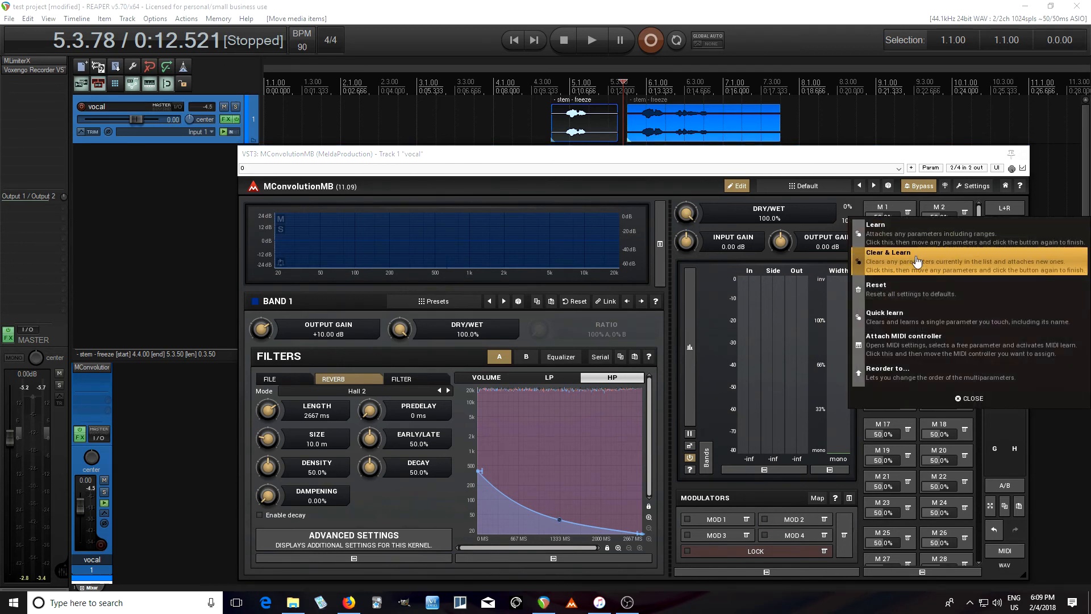
left_click(916, 258)
mouse_move(692, 212)
left_mouse_down()
mouse_move(692, 265)
mouse_move(692, 212)
left_mouse_up()
left_click(885, 214)
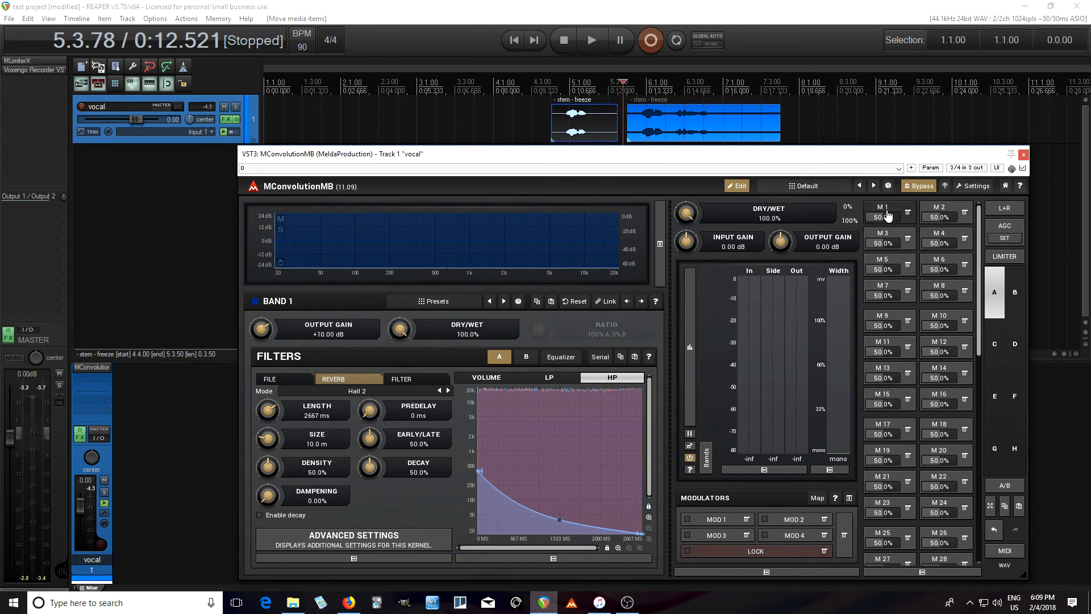
left_click_drag(888, 214, 888, 267)
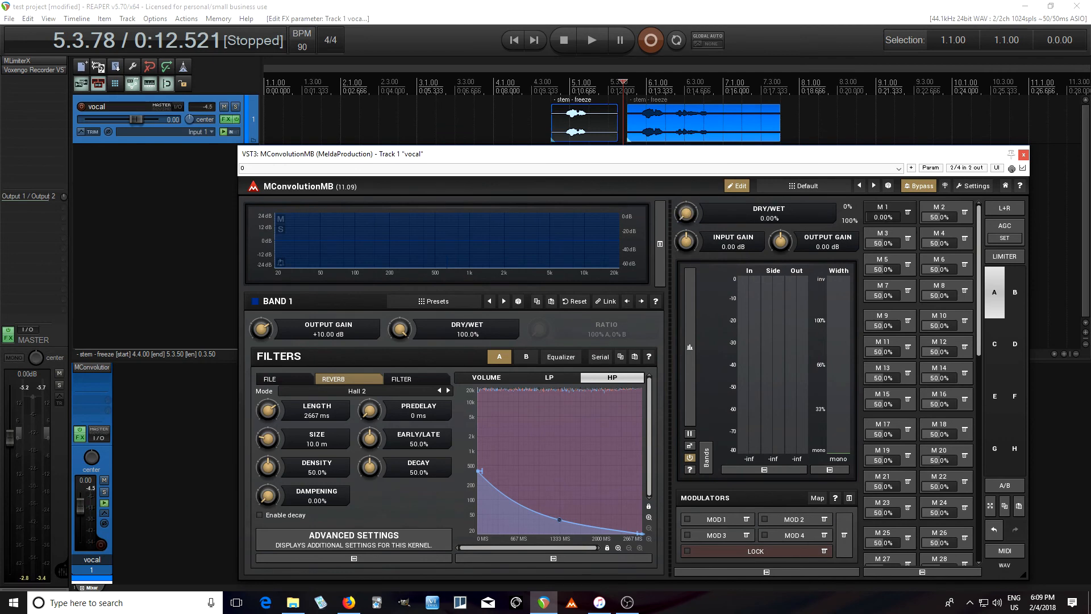
left_click(1024, 155)
Show the vocal track's Param 1 envelope and automate it to rise to 100% over the first clip and drop to 0% as the second begins
left_click(108, 132)
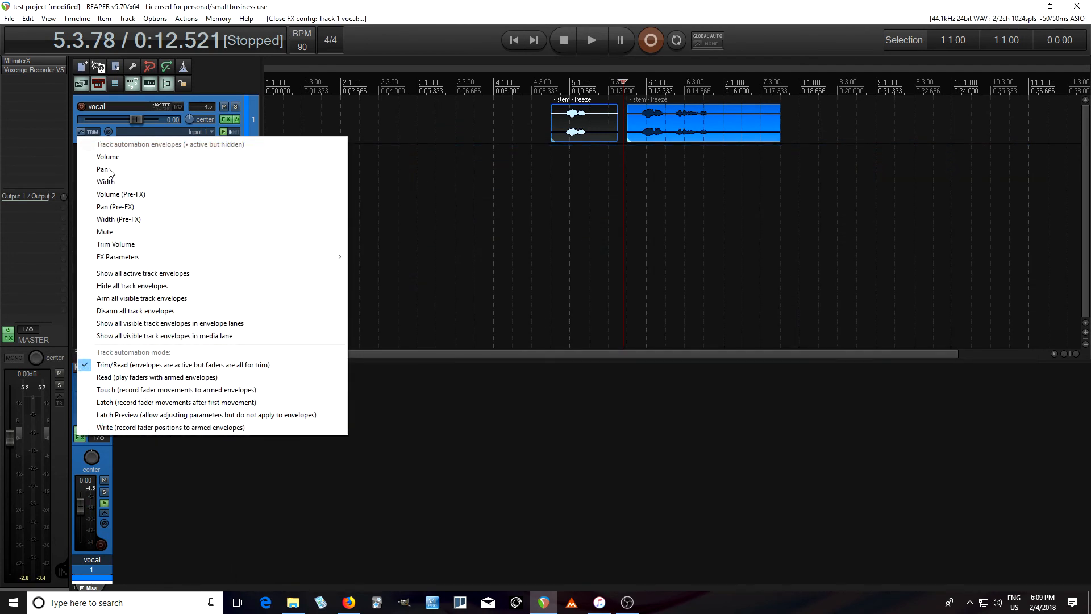
mouse_move(284, 260)
mouse_move(401, 258)
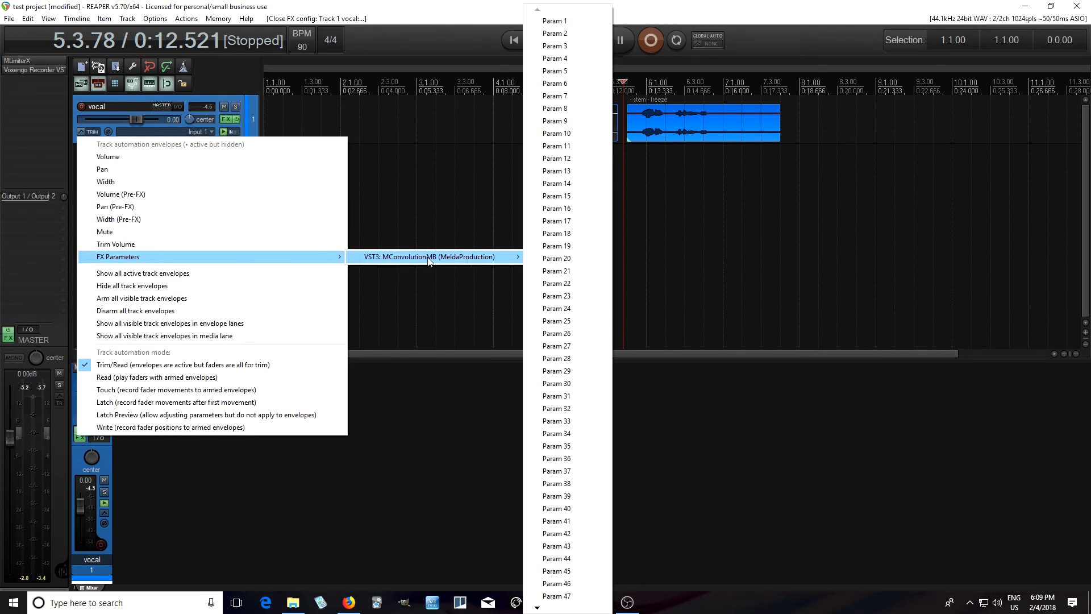
left_click(565, 22)
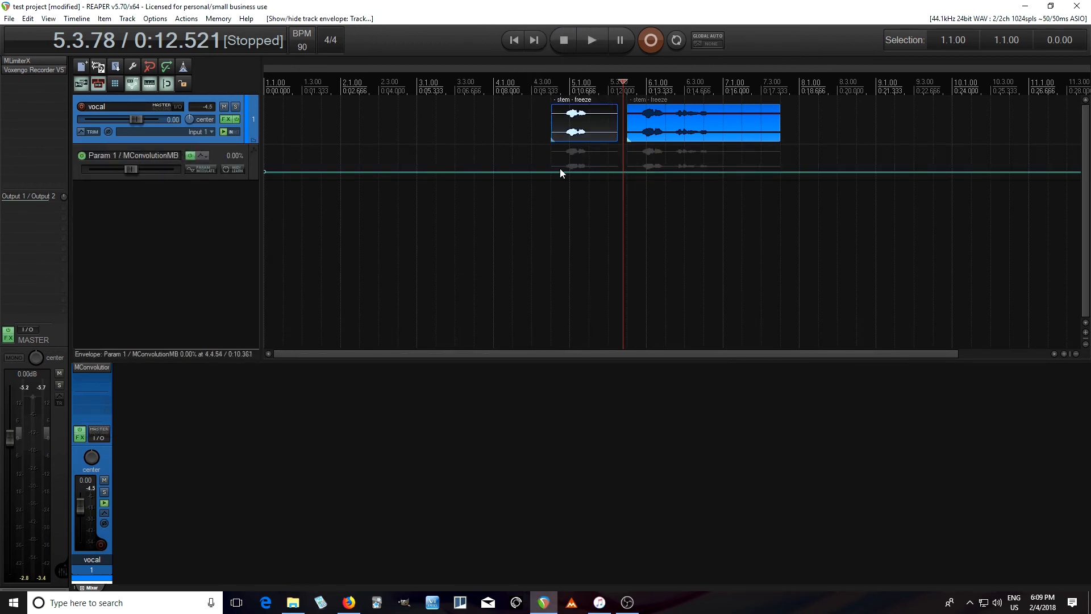
key("ctrl+z")
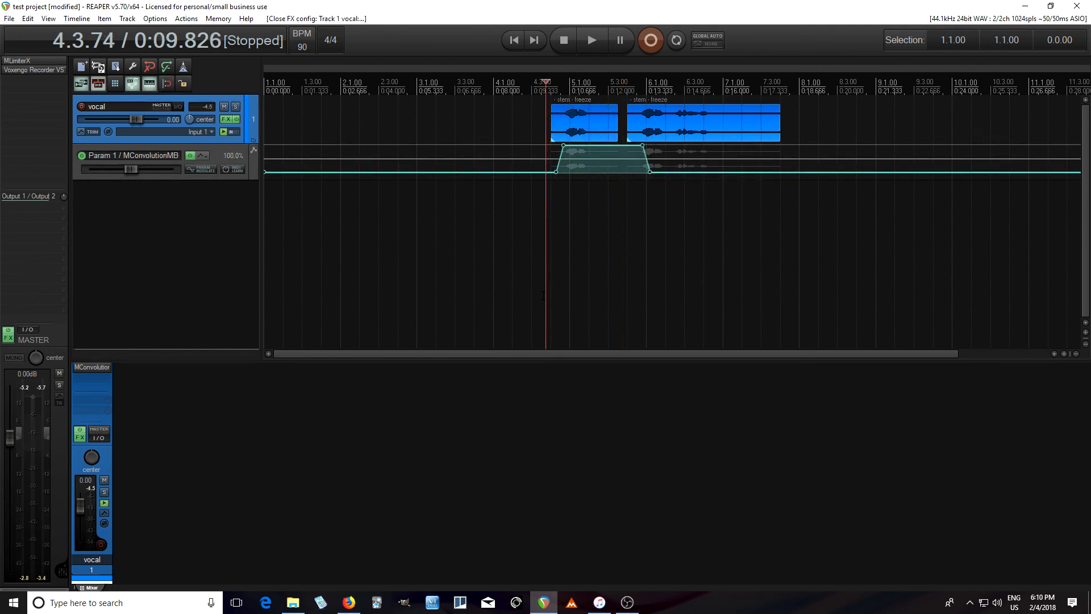
Play both vocal clips with the plug-in window open to check the dry/wet automation
left_click(90, 369)
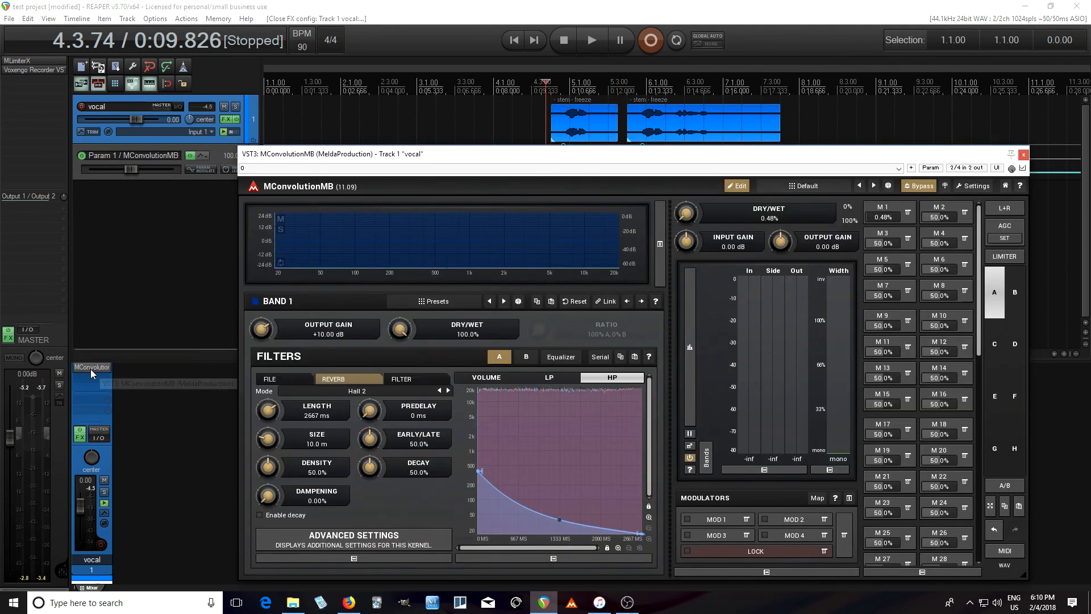
left_click(589, 40)
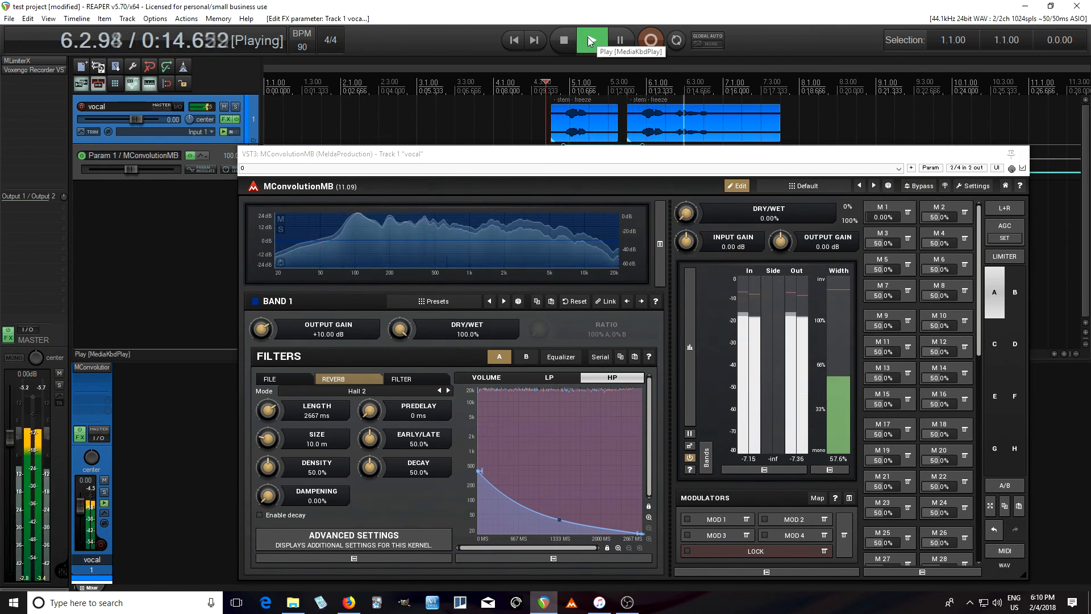
left_click(568, 43)
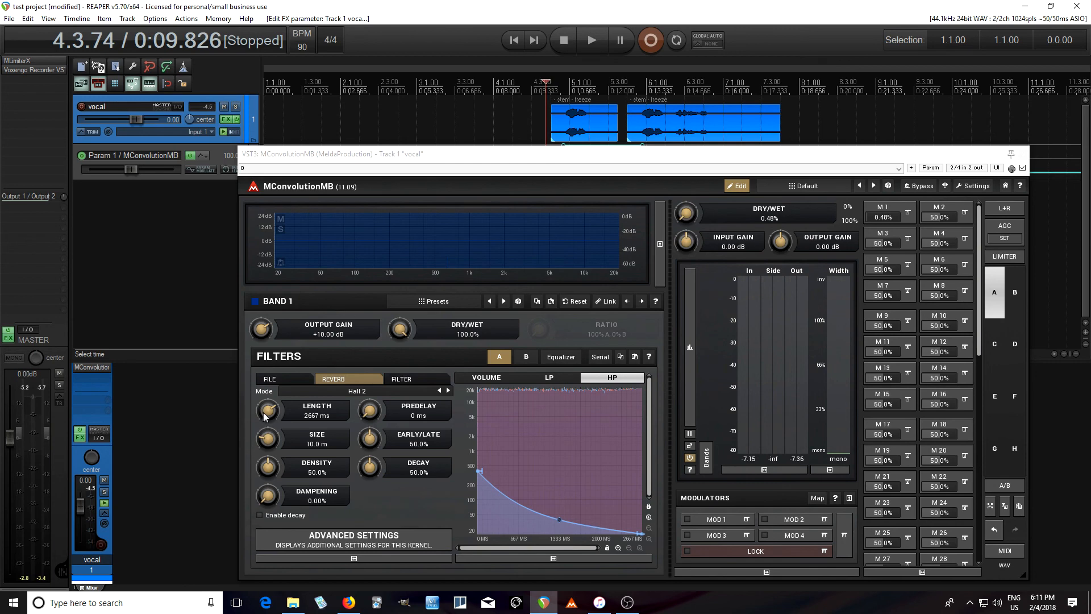
View the advanced kernel settings of filter A and close them without changes
left_click(364, 537)
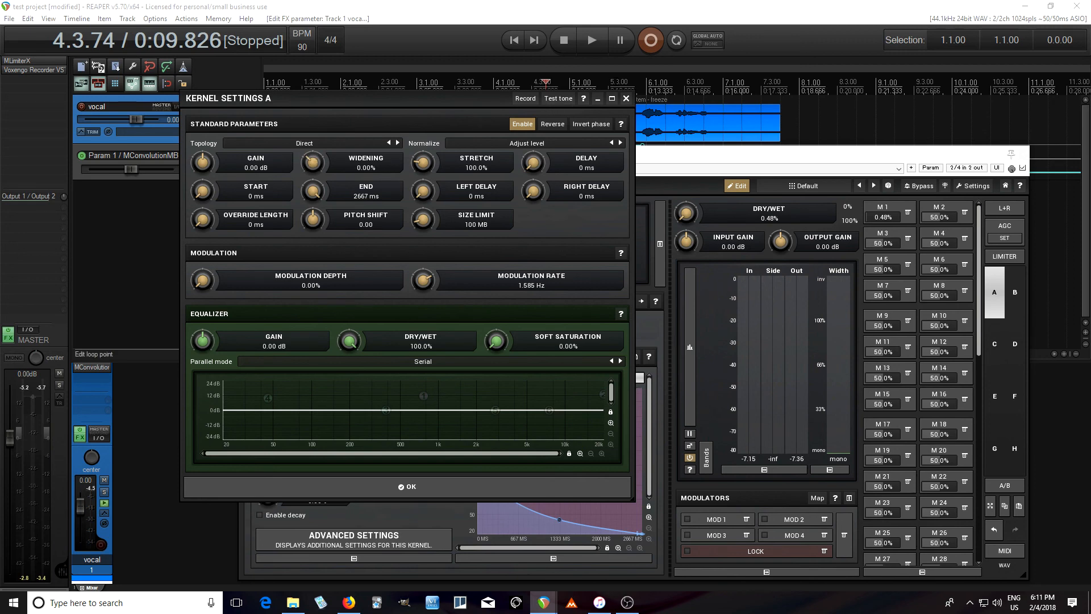
left_click(626, 98)
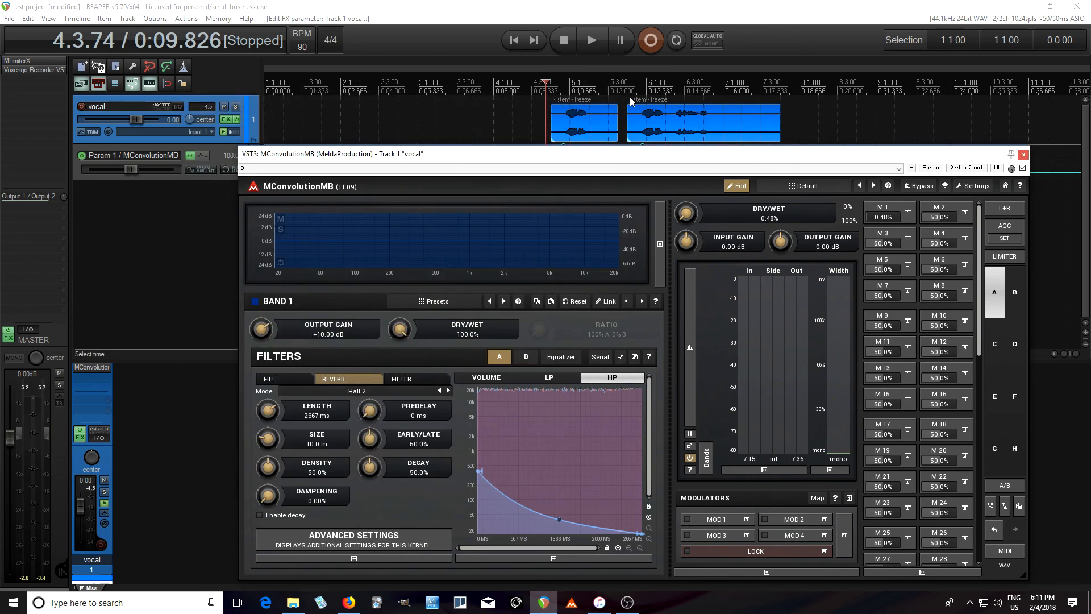